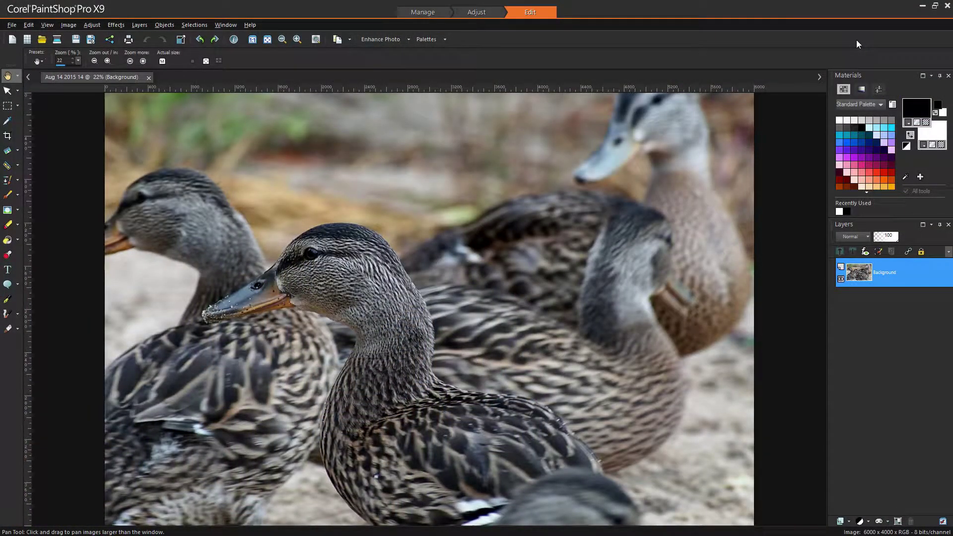
# Apply High Pass Sharpen at radius 10, strength 70, Soft Light blend to the duck photo.
pyautogui.scroll(-2, 669, 203)
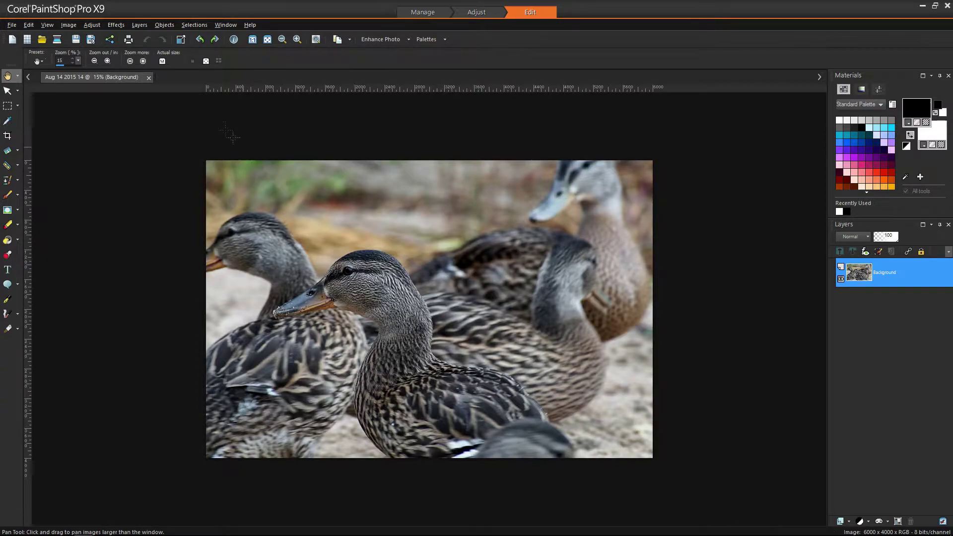
pyautogui.click(92, 25)
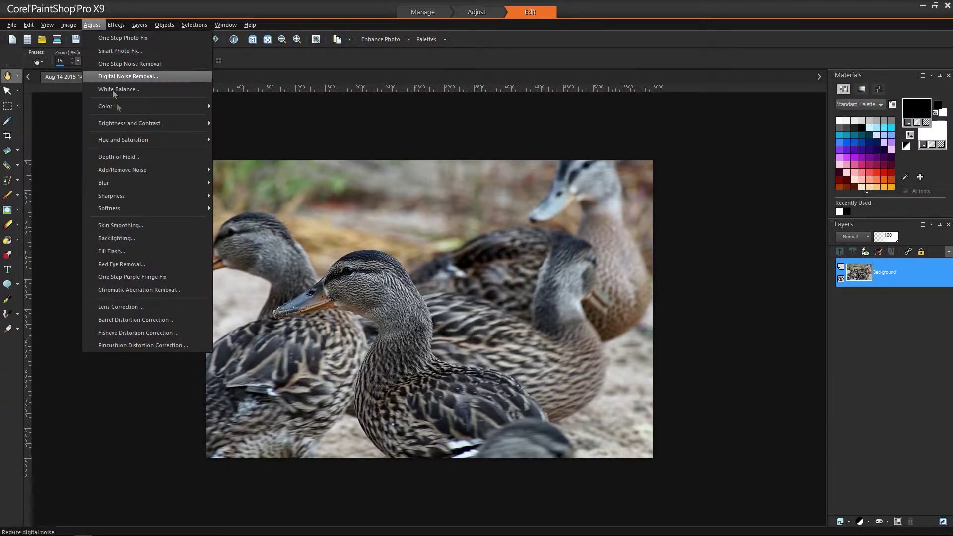
pyautogui.moveTo(120, 196)
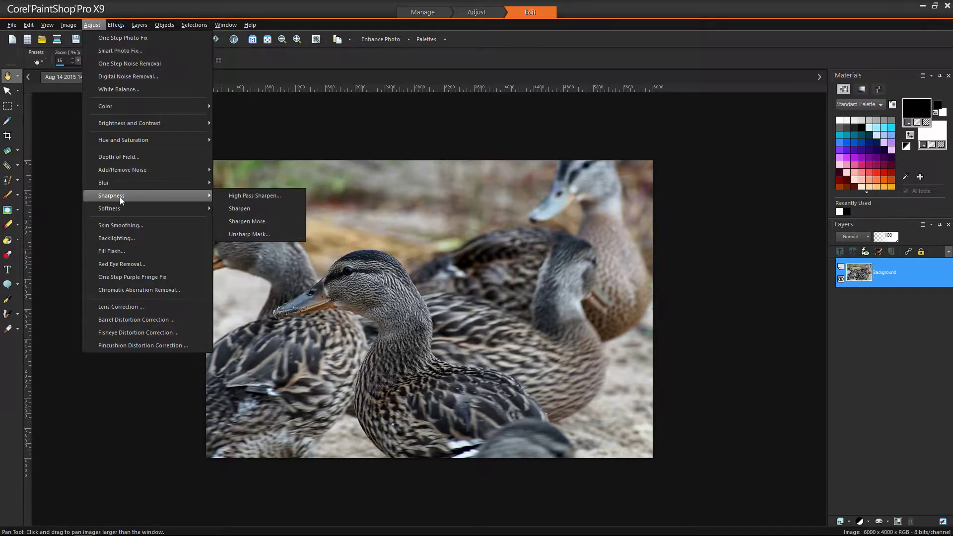
pyautogui.click(249, 197)
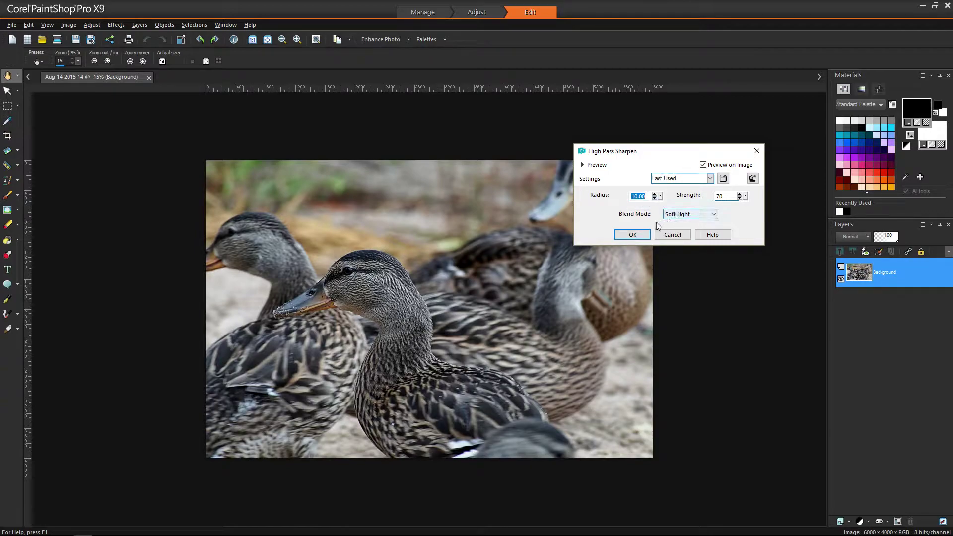
pyautogui.click(633, 235)
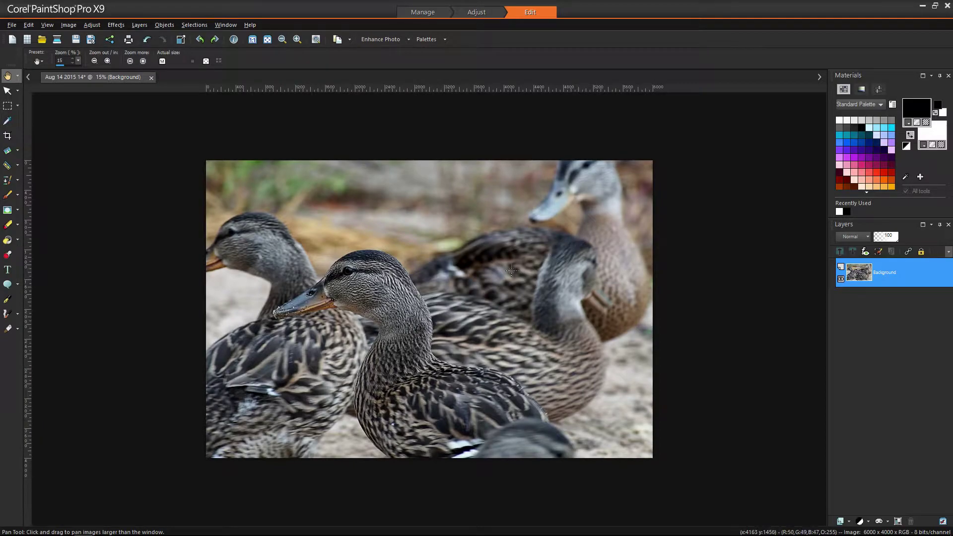
# Zoom in on the duck's head and compare before and after the sharpening with undo and redo.
pyautogui.scroll(5, 322, 263)
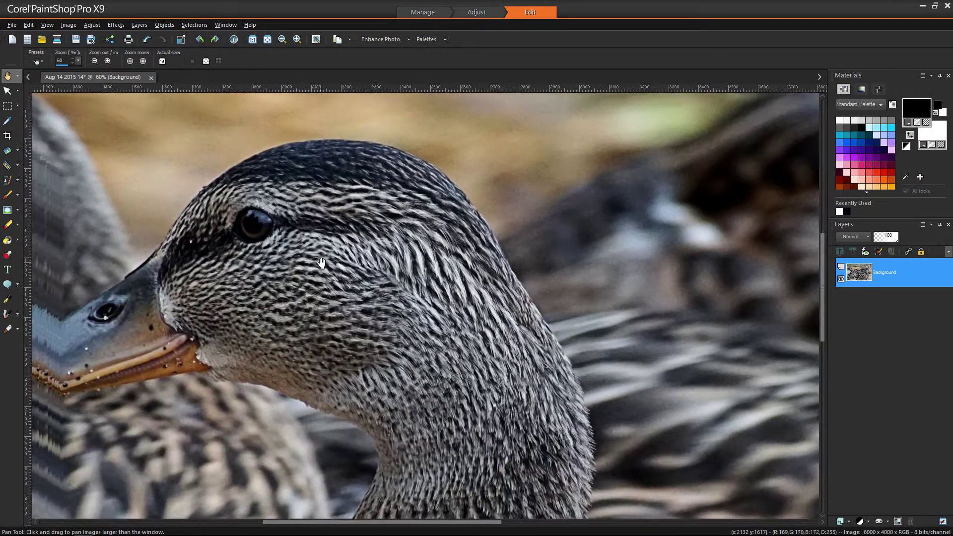
pyautogui.moveTo(322, 263); pyautogui.dragTo(386, 276)
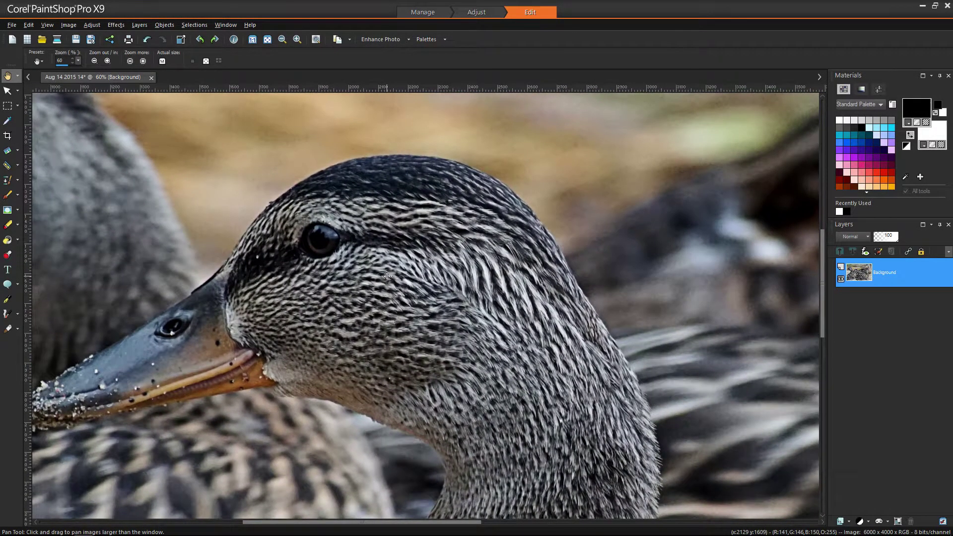
pyautogui.scroll(2, 387, 276)
pyautogui.hotkey('ctrl', 'z')
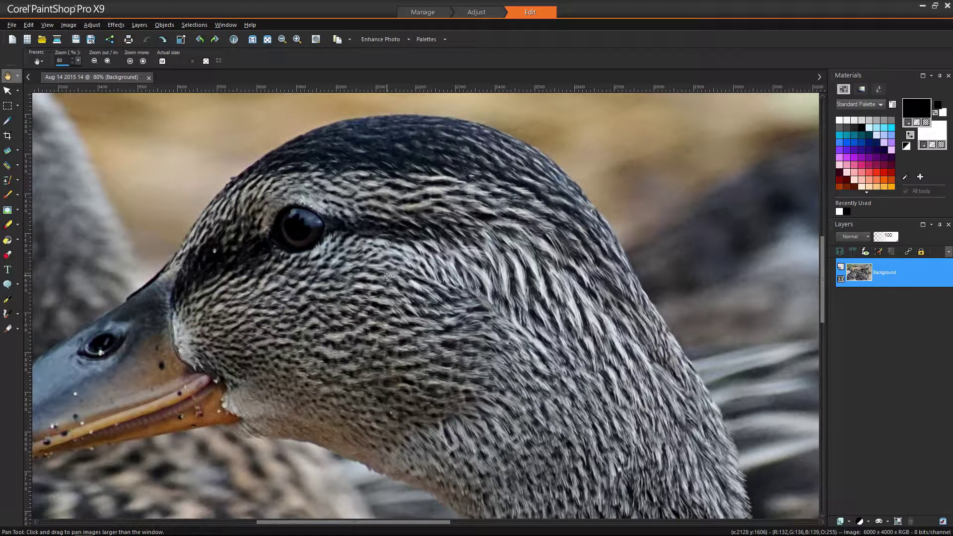
pyautogui.hotkey('ctrl', 'alt', 'z')
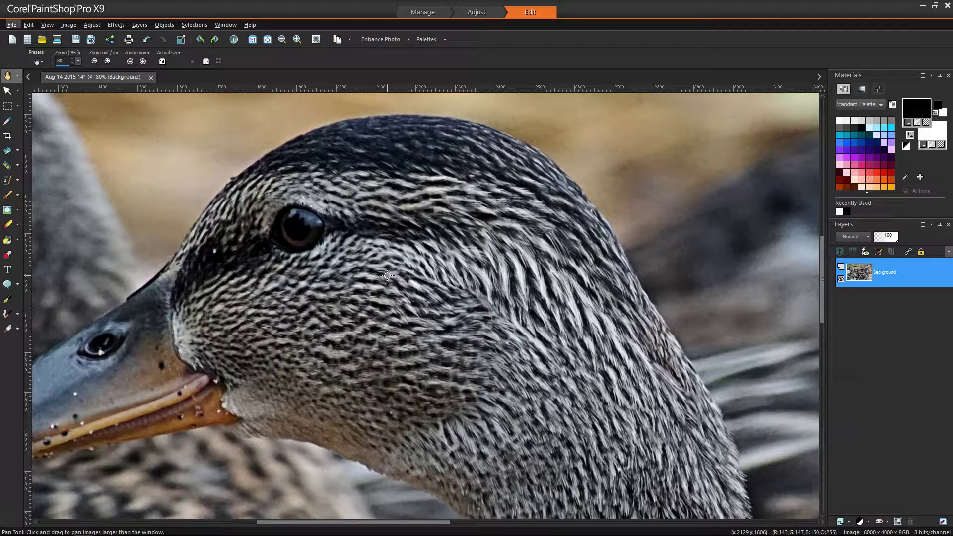
pyautogui.scroll(-6, 387, 275)
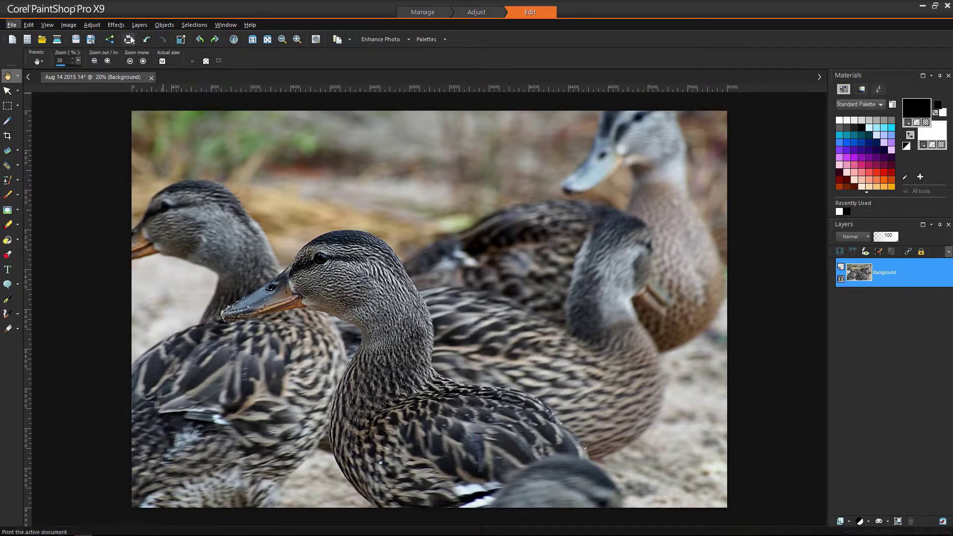
# Launch Nik Color Efex Pro 4 from Effects > Plugins on the duck photo and expand its full filter list.
pyautogui.click(110, 26)
pyautogui.moveTo(142, 215)
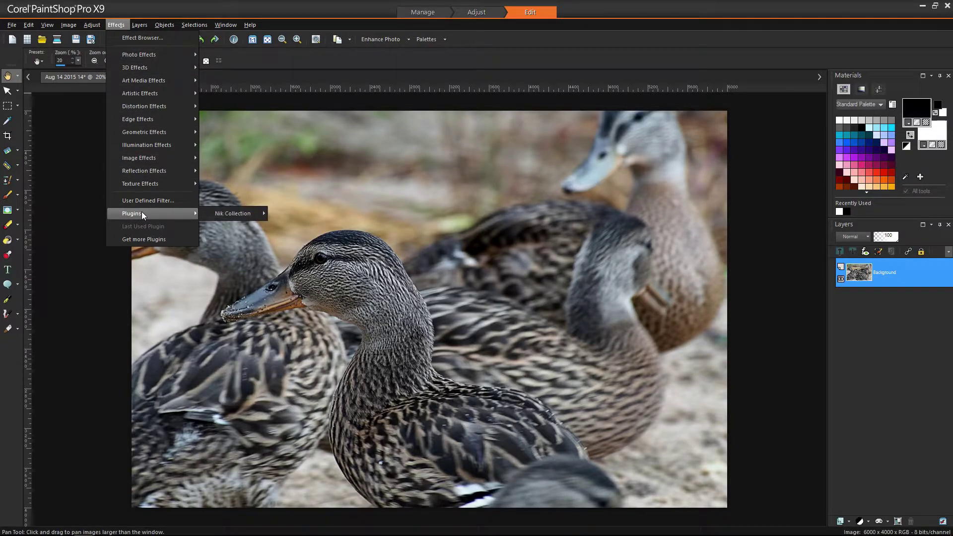
pyautogui.moveTo(217, 213)
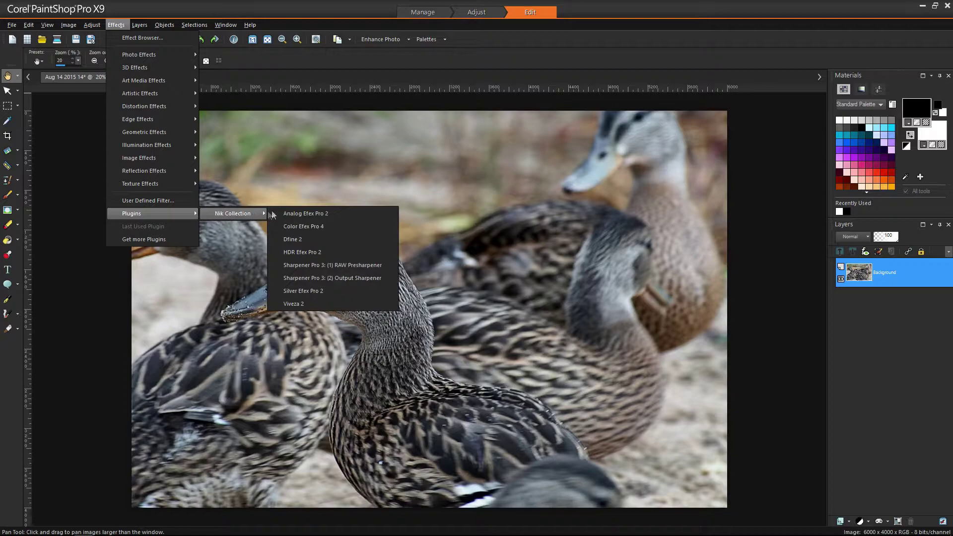
pyautogui.click(305, 215)
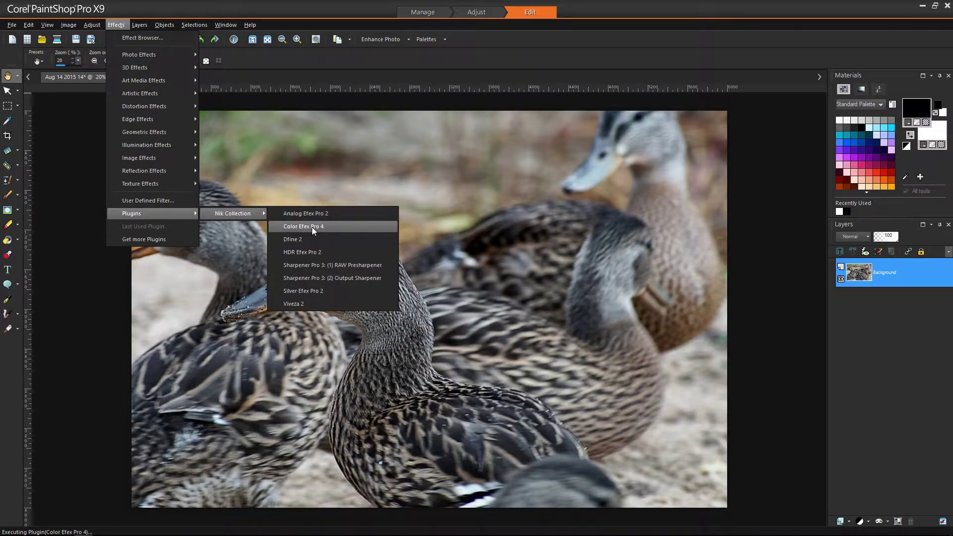
pyautogui.click(312, 227)
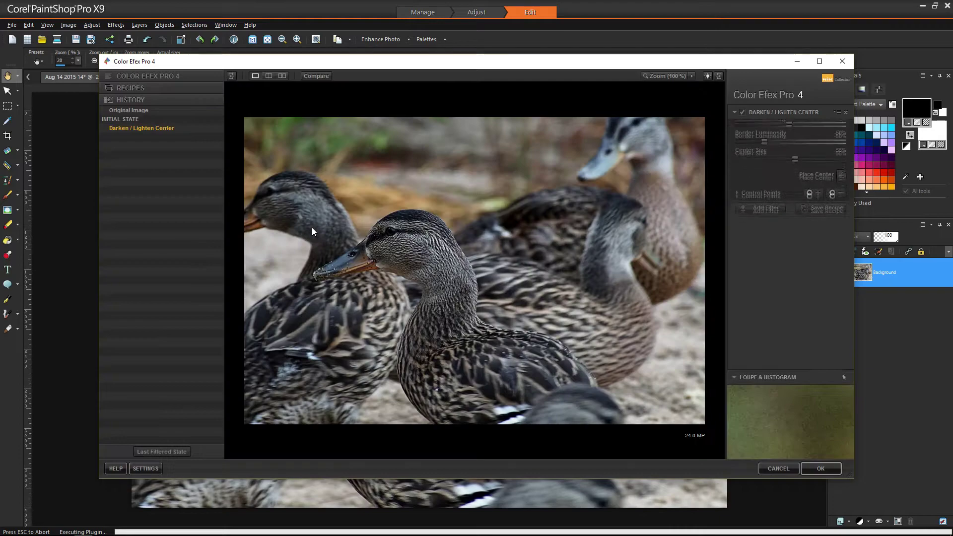
pyautogui.click(138, 76)
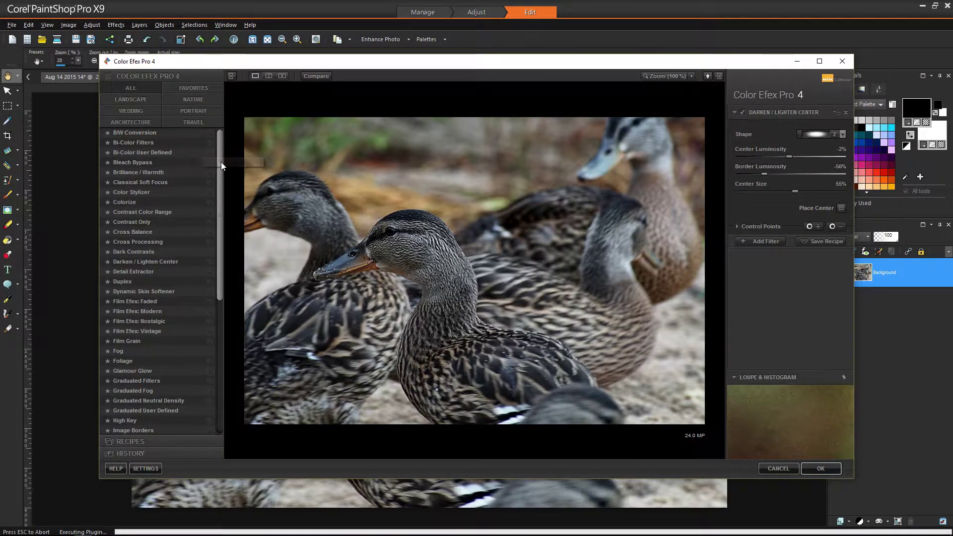
pyautogui.moveTo(222, 162); pyautogui.dragTo(223, 191)
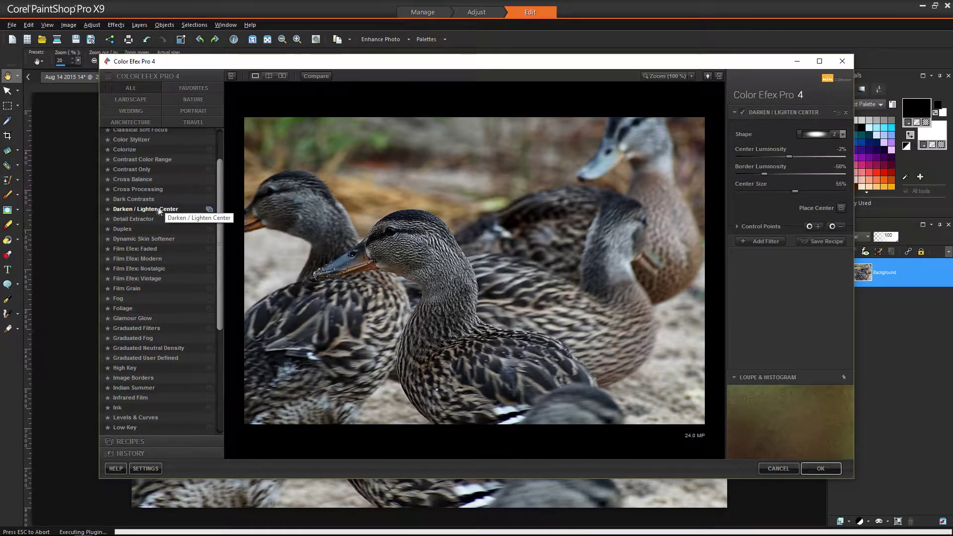
# Apply Darken / Lighten Center and place its centre on the front duck's head.
pyautogui.click(134, 208)
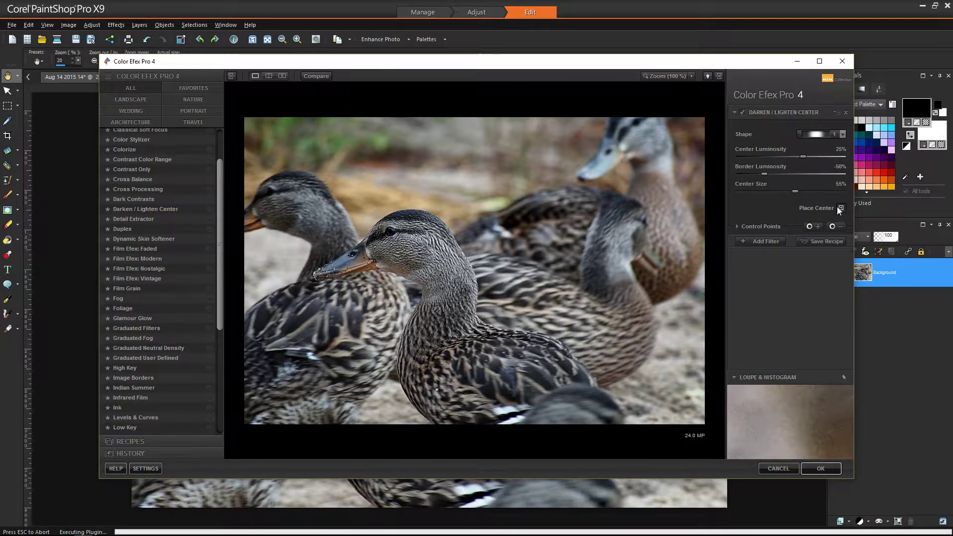
pyautogui.click(810, 208)
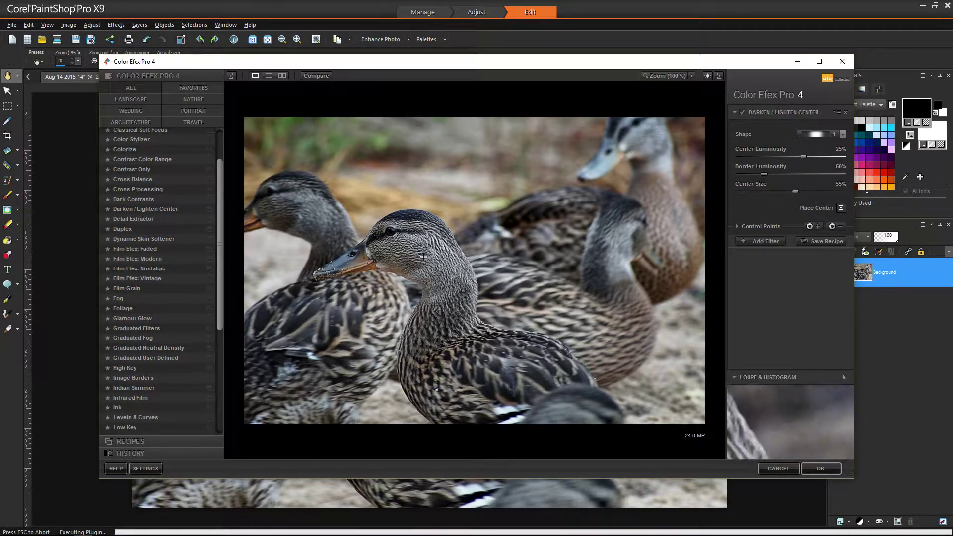
pyautogui.click(330, 314)
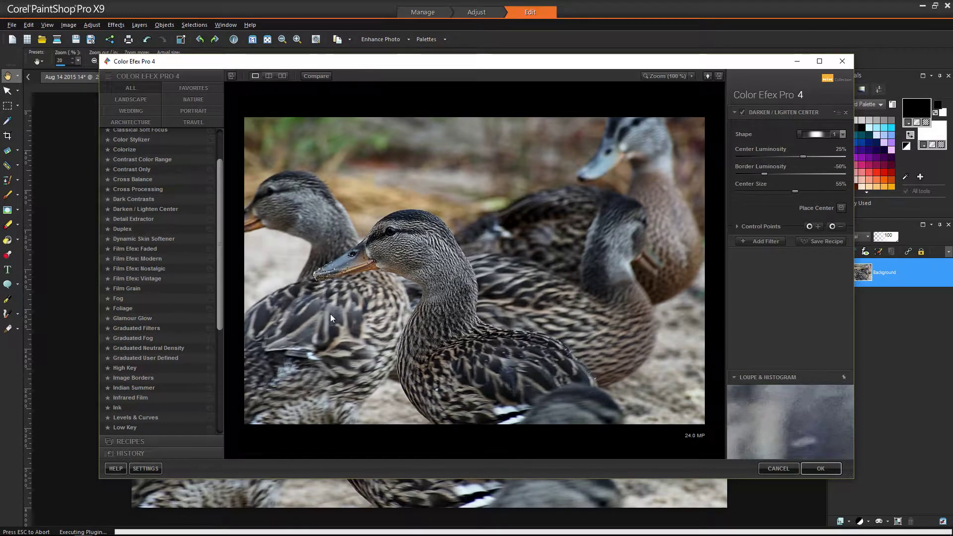
pyautogui.click(841, 207)
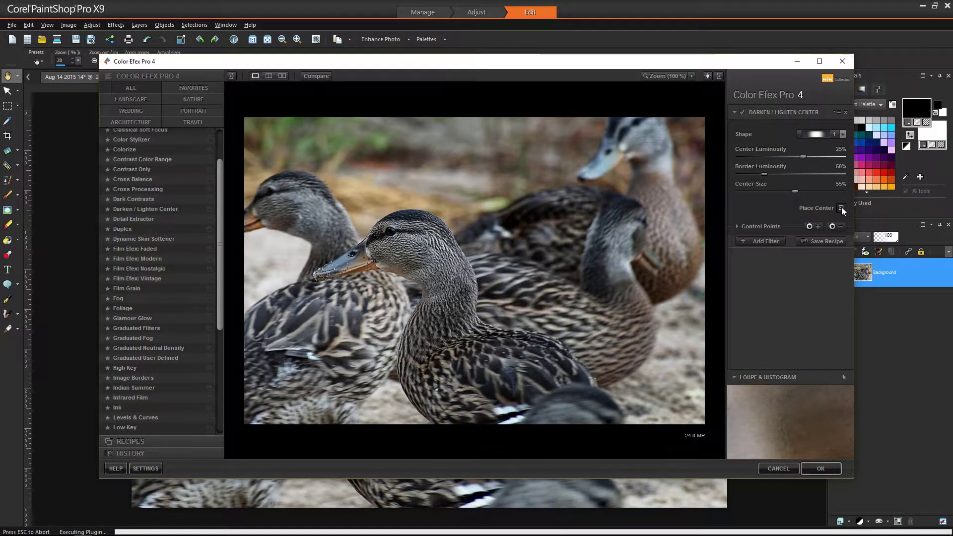
pyautogui.click(550, 219)
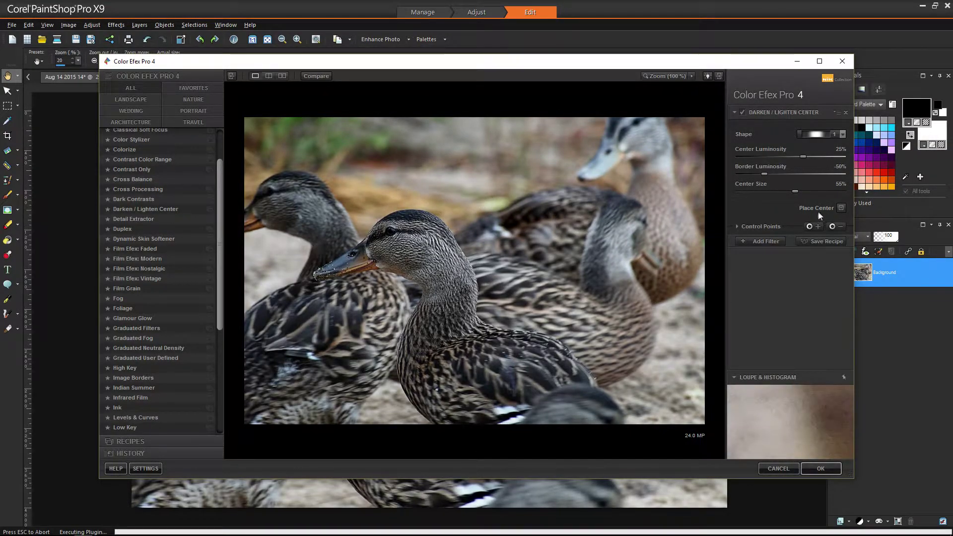
pyautogui.click(839, 208)
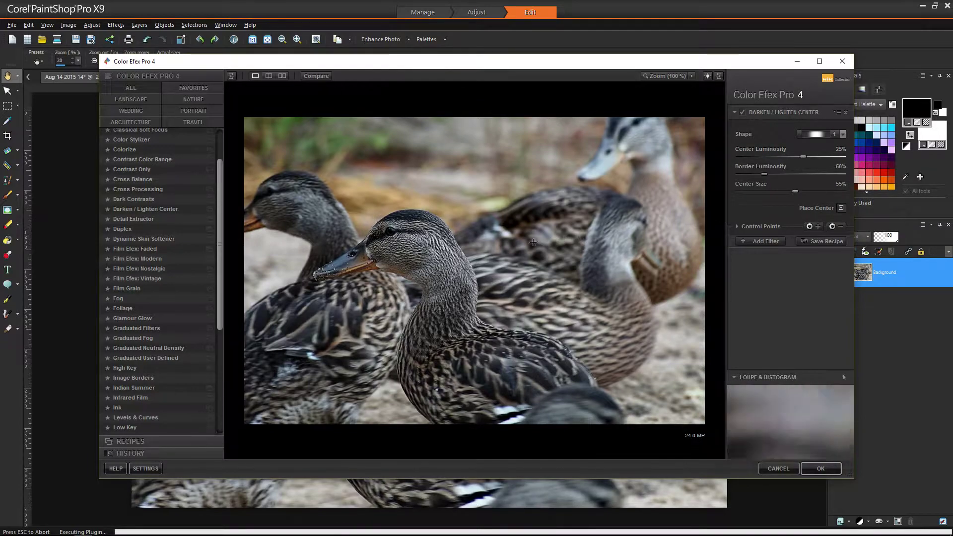
pyautogui.click(417, 251)
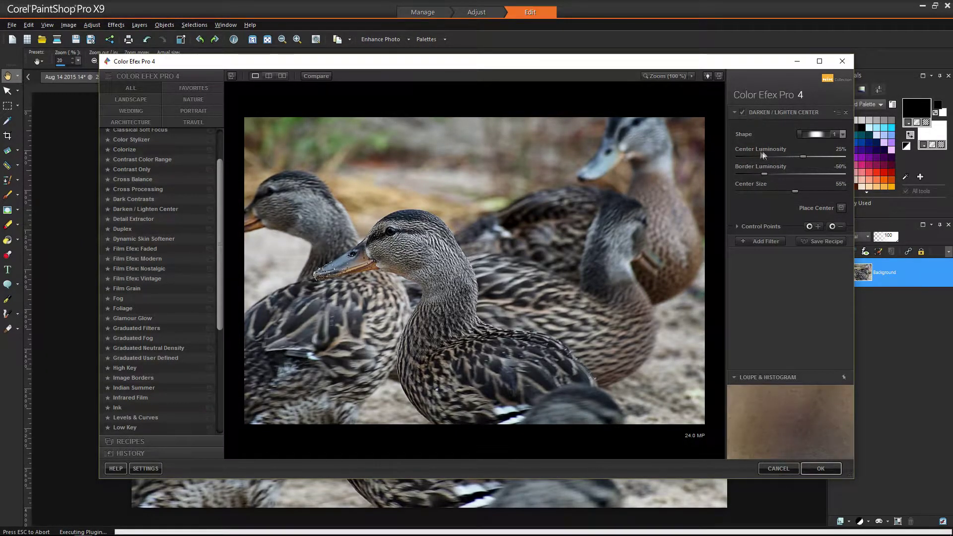
# Set Darken / Lighten Center to 39% centre luminosity, -66% border luminosity, 33% centre size, and apply it.
pyautogui.moveTo(803, 156); pyautogui.dragTo(784, 160)
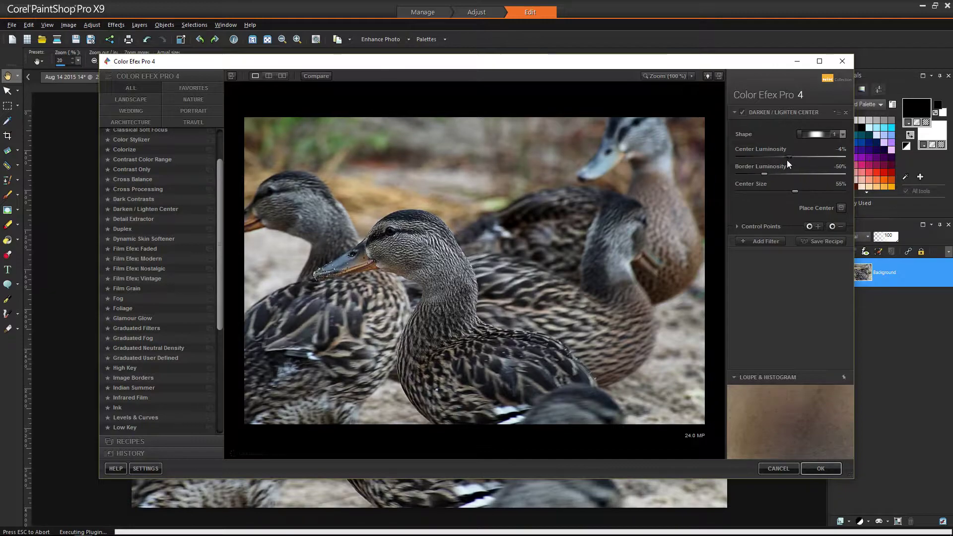
pyautogui.moveTo(787, 160); pyautogui.dragTo(812, 159)
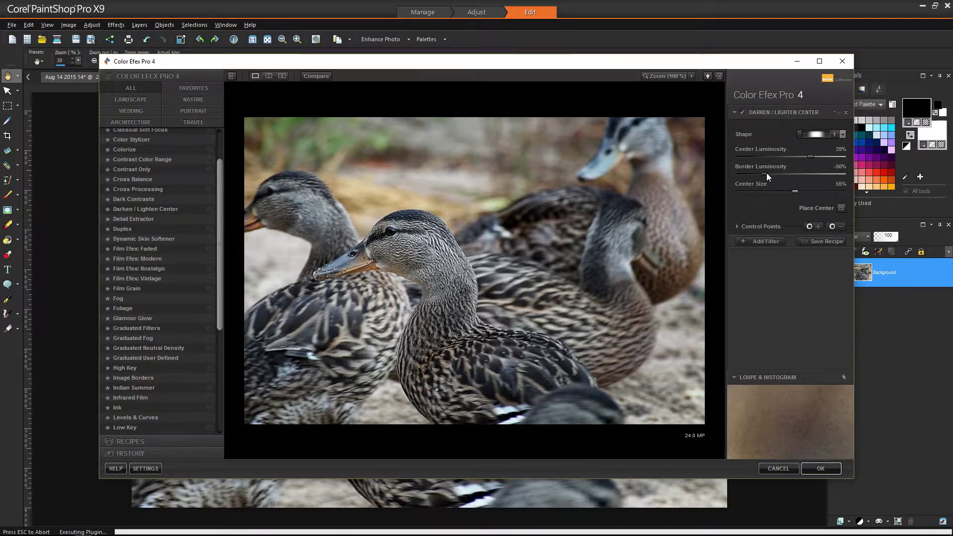
pyautogui.moveTo(768, 175); pyautogui.dragTo(796, 177)
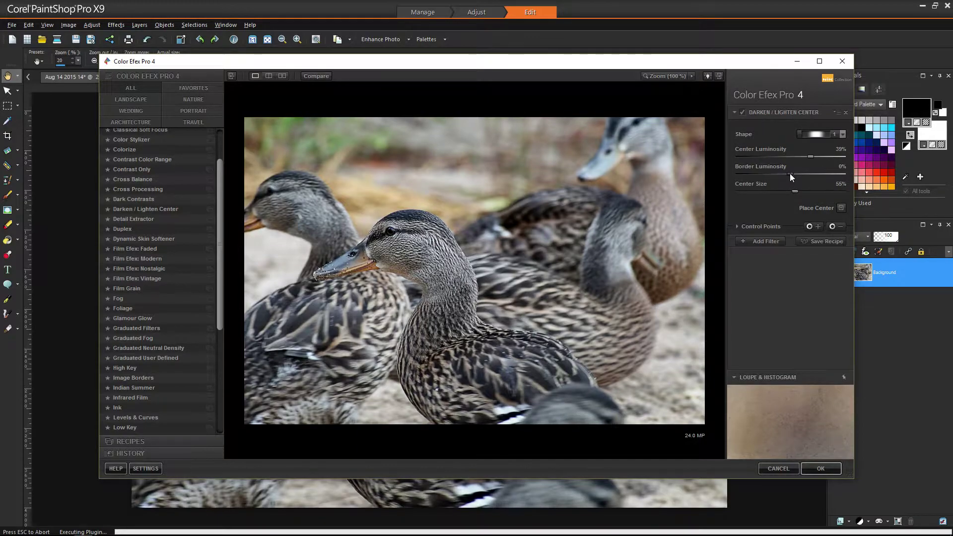
pyautogui.moveTo(791, 173); pyautogui.dragTo(755, 175)
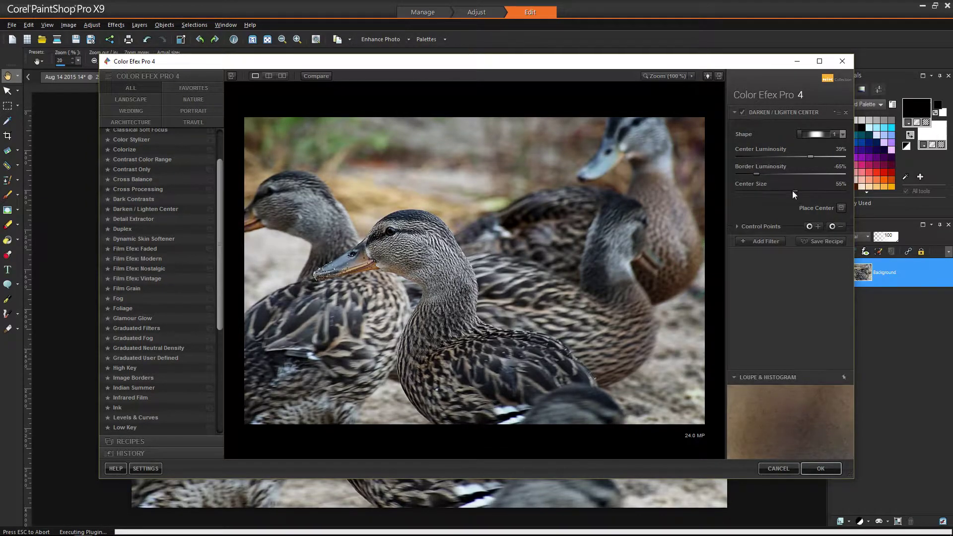
pyautogui.moveTo(797, 192)
pyautogui.mouseDown()
pyautogui.moveTo(744, 192)
pyautogui.moveTo(785, 195)
pyautogui.mouseUp()
pyautogui.click(779, 192)
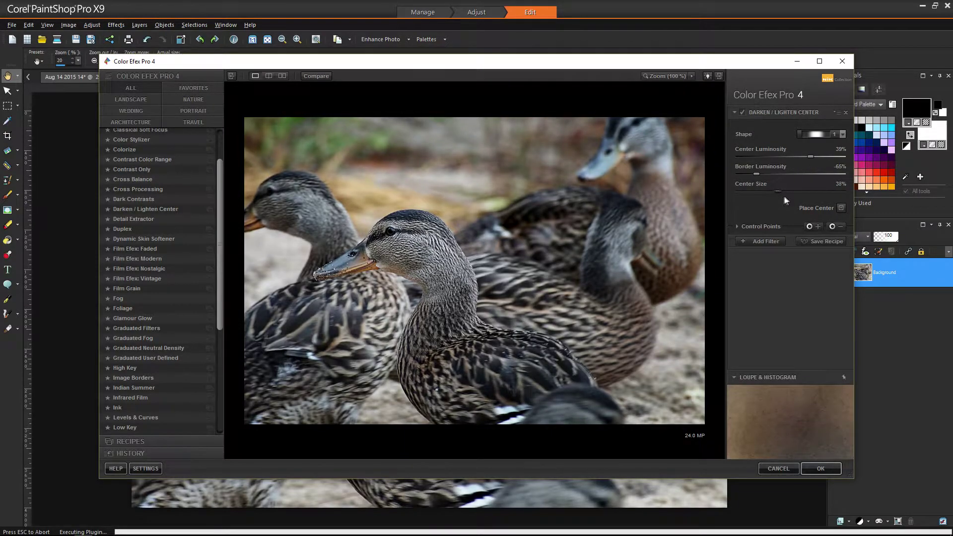
pyautogui.moveTo(785, 200); pyautogui.dragTo(770, 199)
pyautogui.click(818, 466)
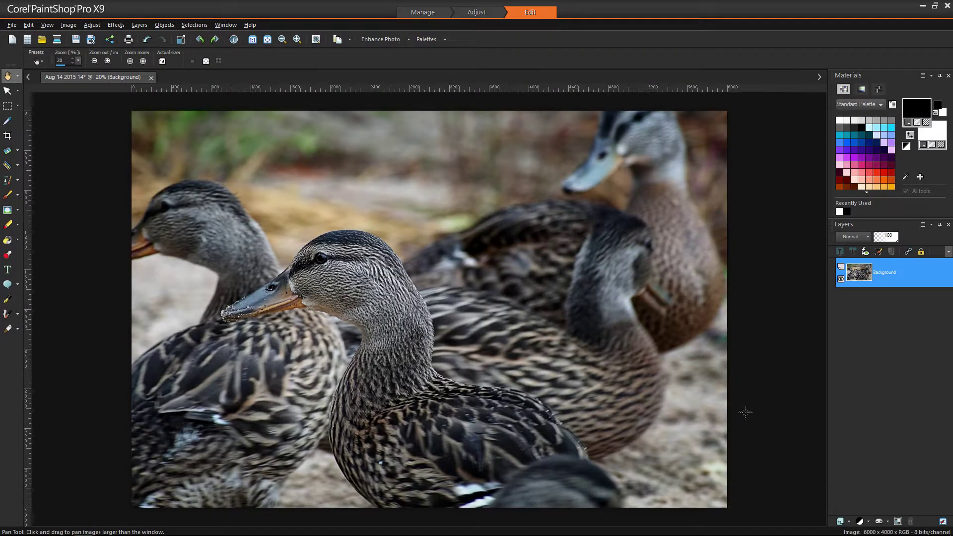
# Compare the vignette with undo and redo, toggle the Background layer's visibility, then undo the last change.
pyautogui.scroll(-2, 725, 398)
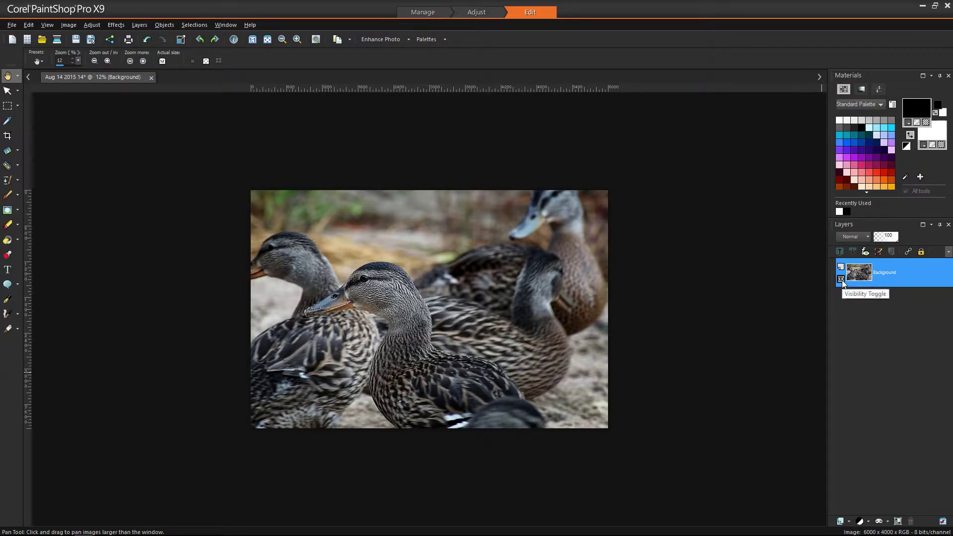
pyautogui.hotkey('ctrl', 'z')
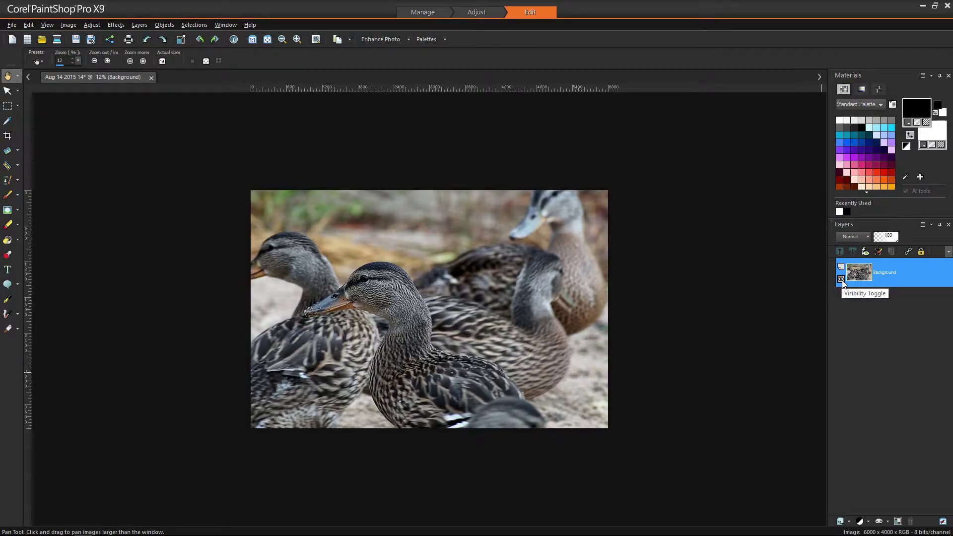
pyautogui.hotkey('ctrl', 'alt', 'z')
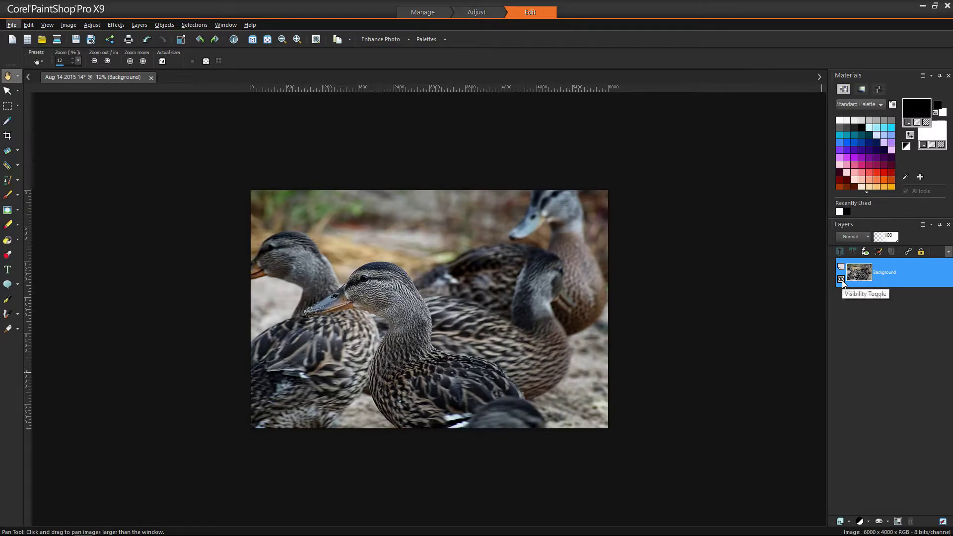
pyautogui.click(841, 279)
pyautogui.hotkey('ctrl', 'z')
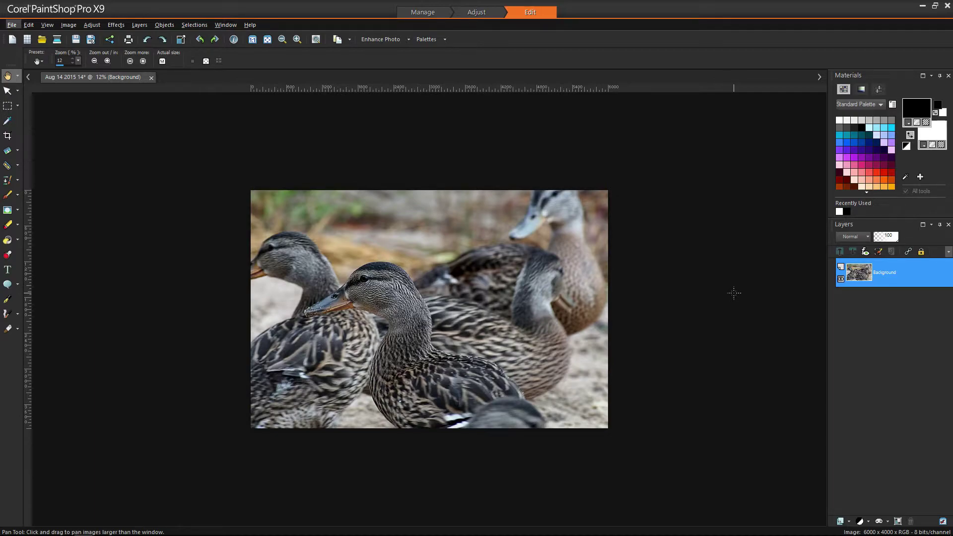
pyautogui.hotkey('ctrl', 'z')
pyautogui.scroll(3, 346, 265)
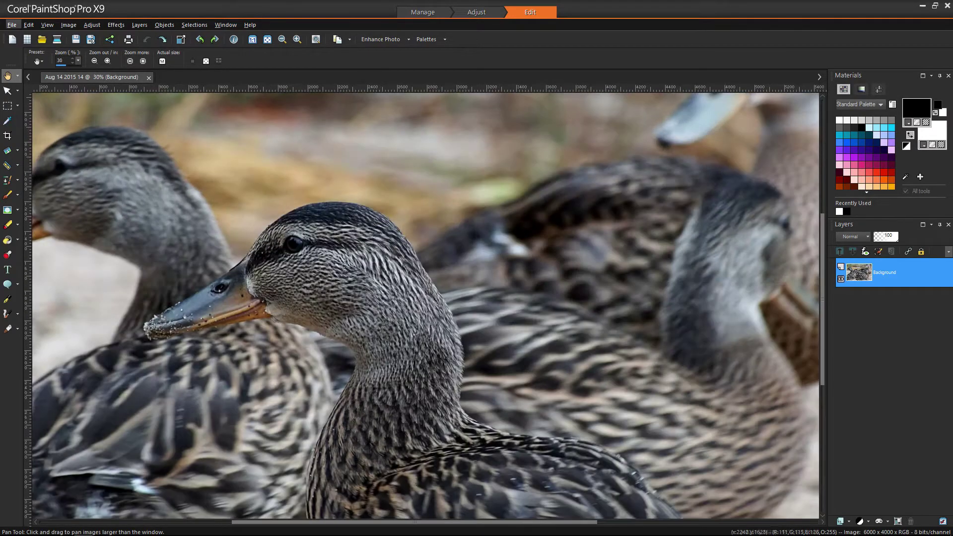
pyautogui.hotkey('ctrl', 'alt', 'z')
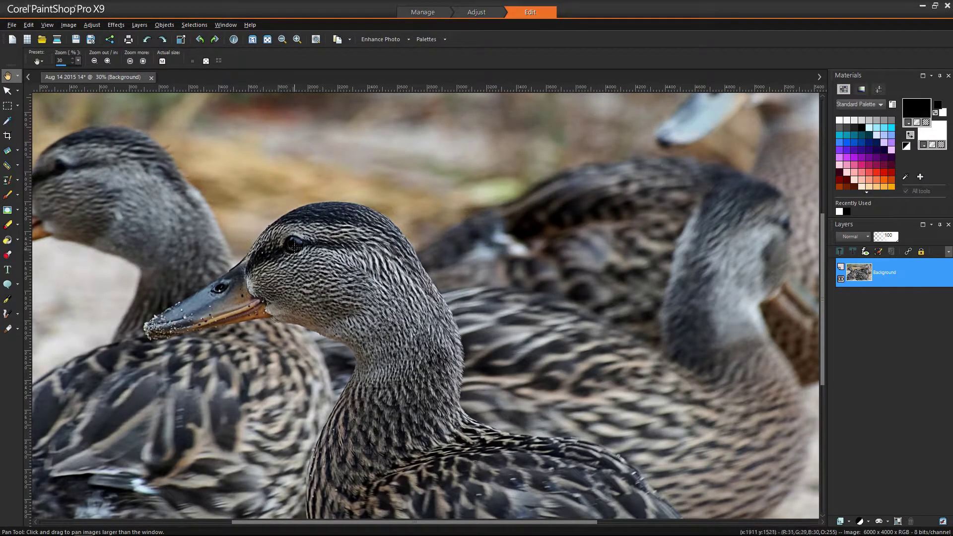
pyautogui.scroll(-3, 294, 247)
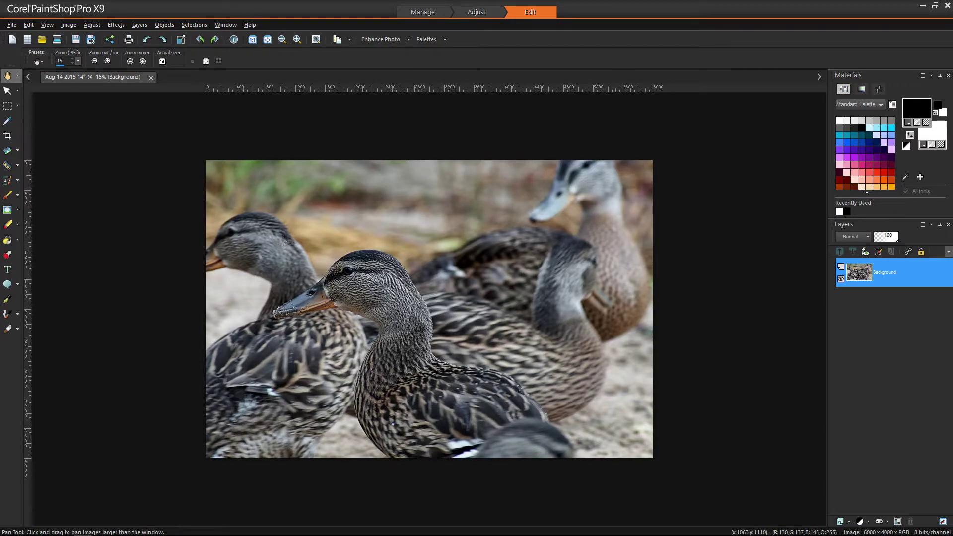
pyautogui.click(113, 25)
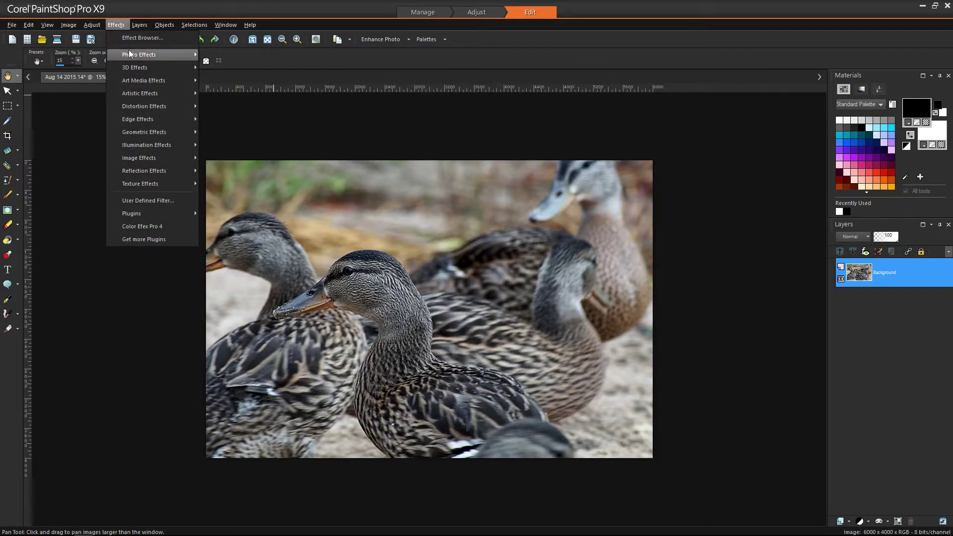
# Bring up Effects > Photo Effects > Selective Focus with a horizontal band focus area.
pyautogui.moveTo(129, 50)
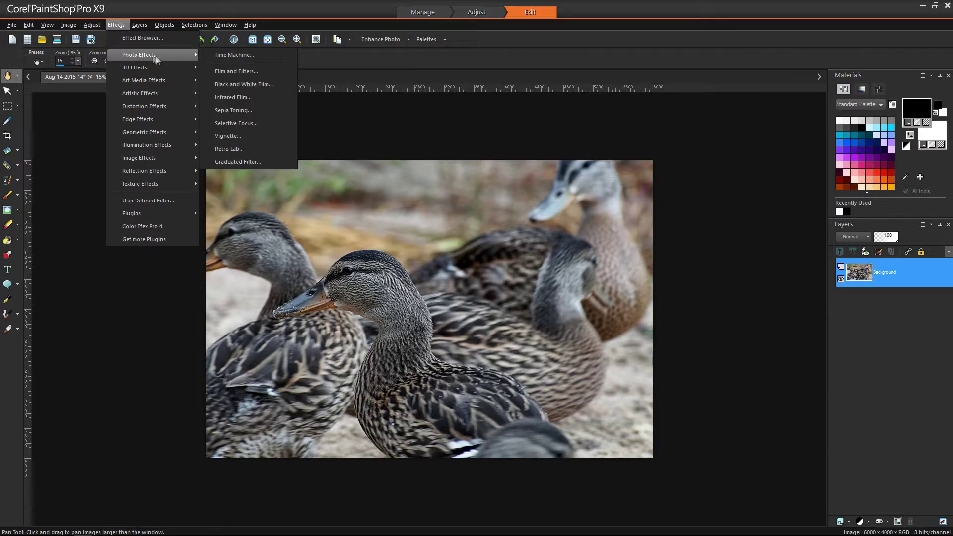
pyautogui.click(235, 123)
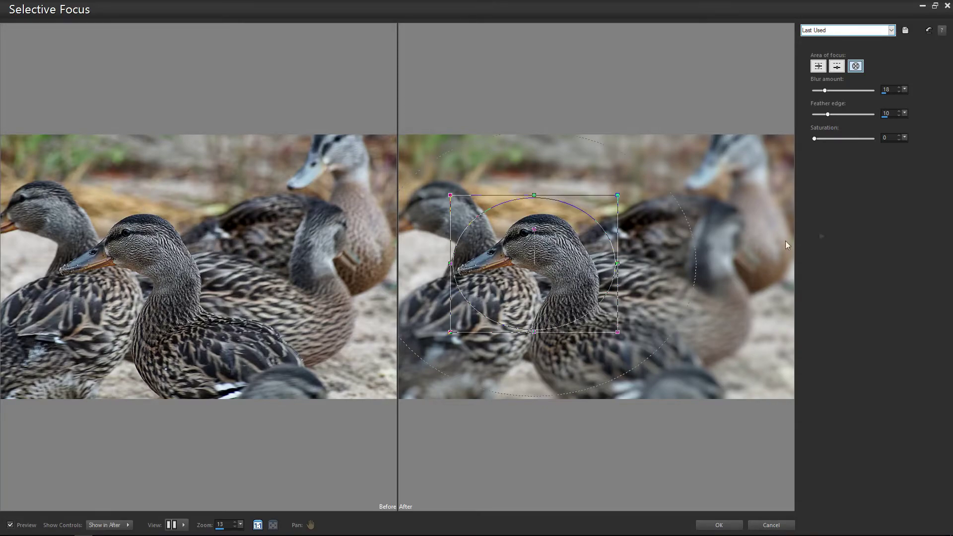
pyautogui.click(819, 66)
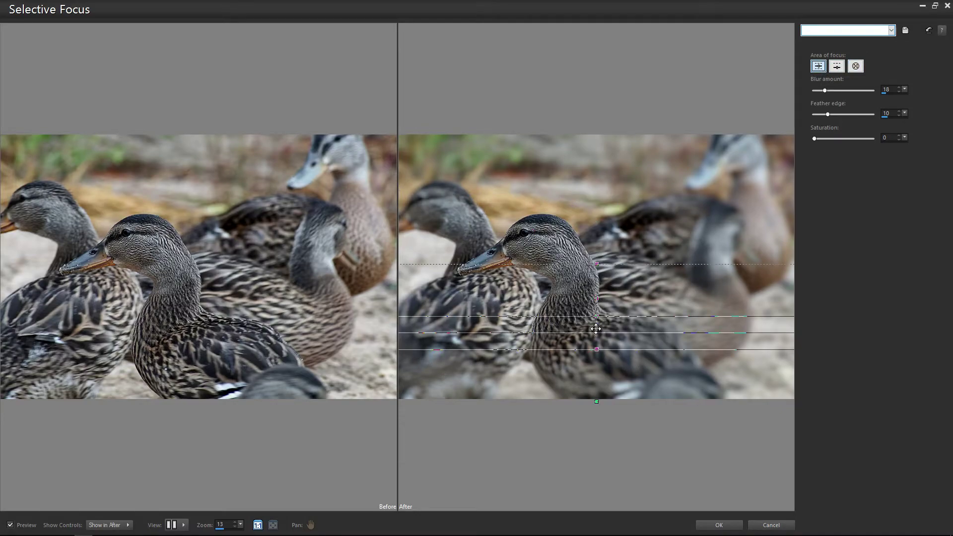
# Raise the focus band toward the front duck's head, try the single-edge shape, then switch to a round focus area.
pyautogui.moveTo(593, 330); pyautogui.dragTo(596, 288)
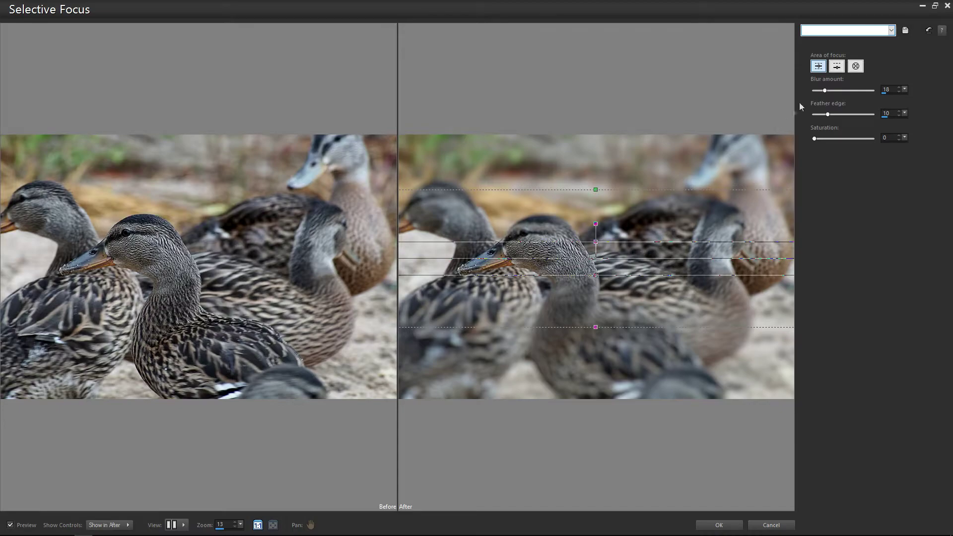
pyautogui.click(838, 68)
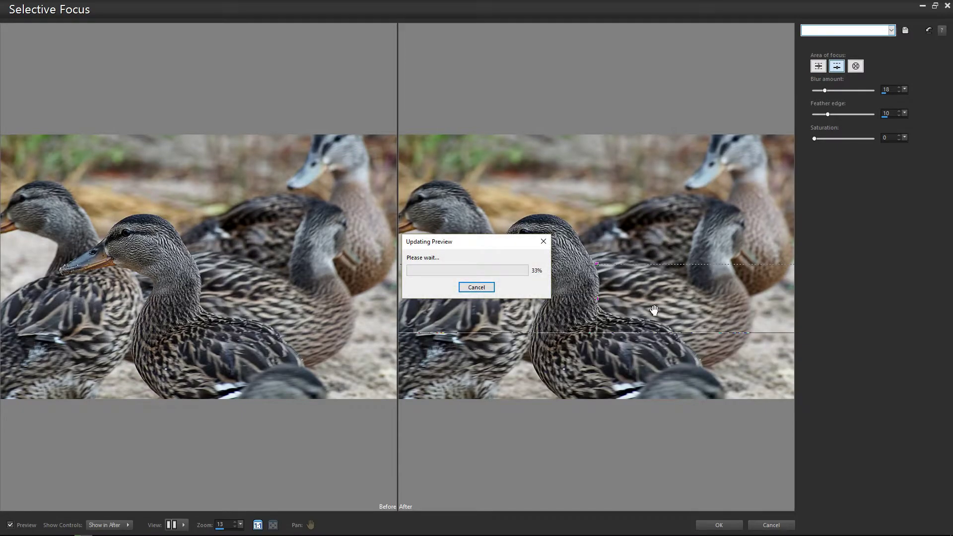
pyautogui.click(821, 67)
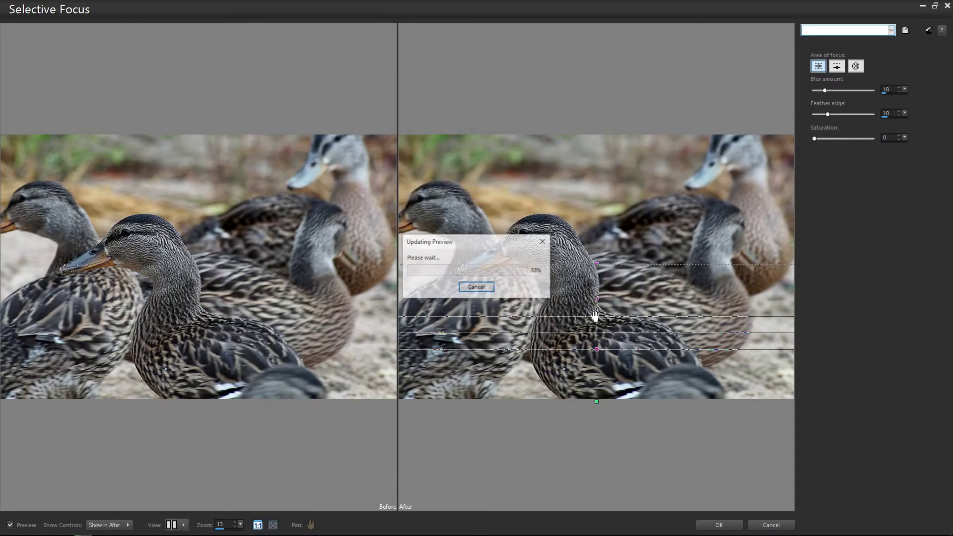
pyautogui.moveTo(595, 315); pyautogui.dragTo(596, 274)
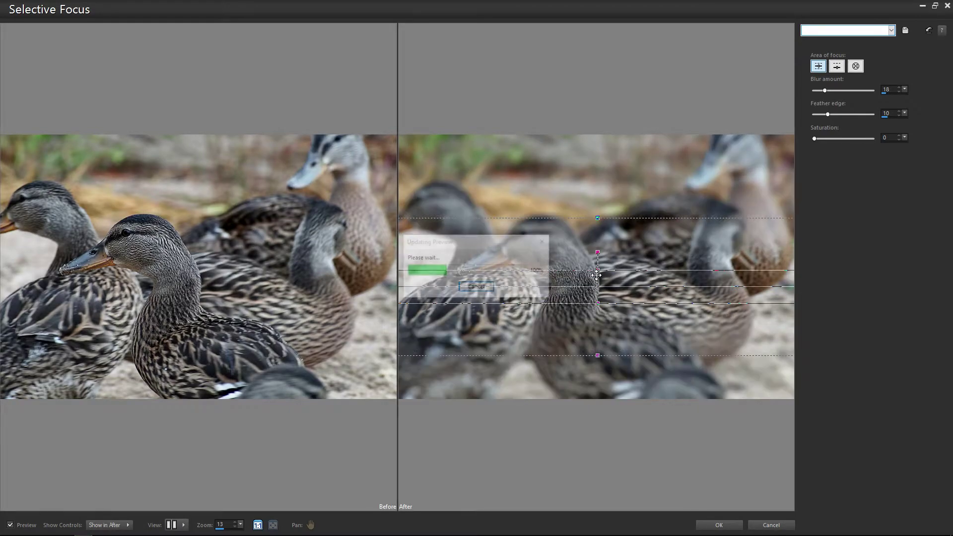
pyautogui.click(857, 67)
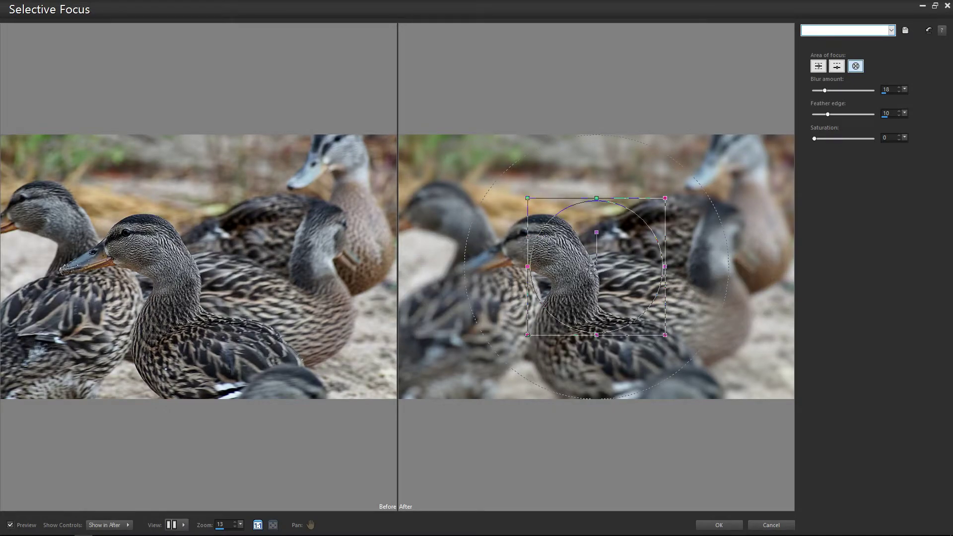
# Move the round focus area onto the front duck's head and widen it to cover head and neck.
pyautogui.moveTo(592, 268); pyautogui.dragTo(524, 263)
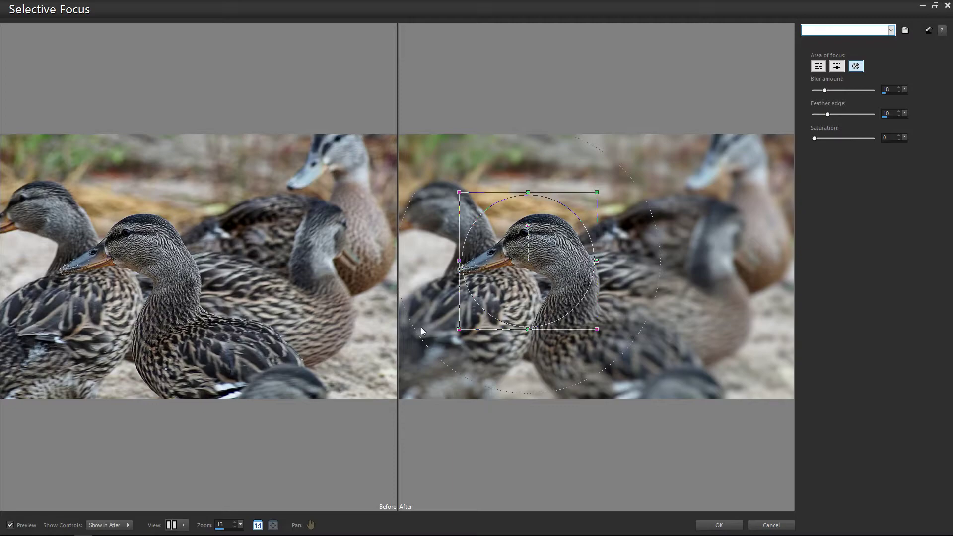
pyautogui.moveTo(459, 262); pyautogui.dragTo(450, 261)
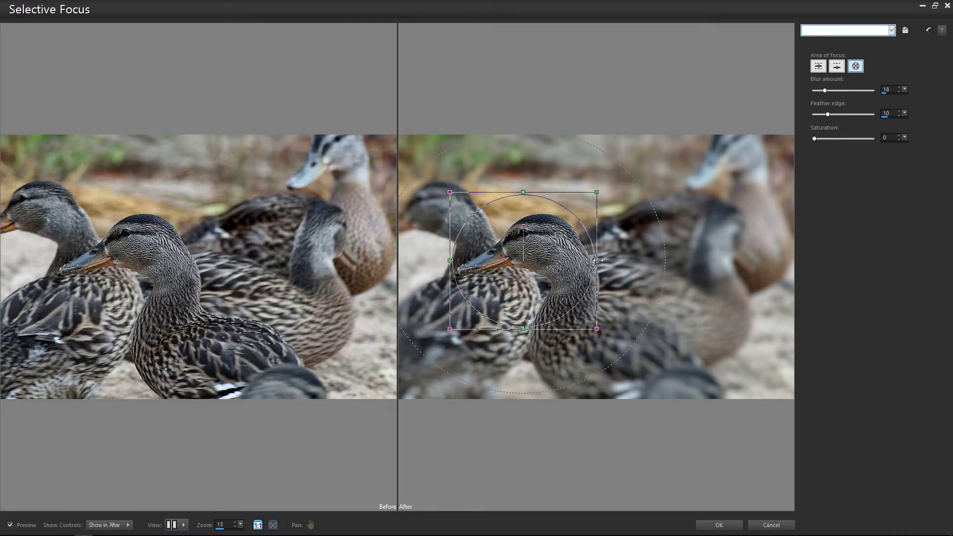
pyautogui.moveTo(598, 260); pyautogui.dragTo(618, 259)
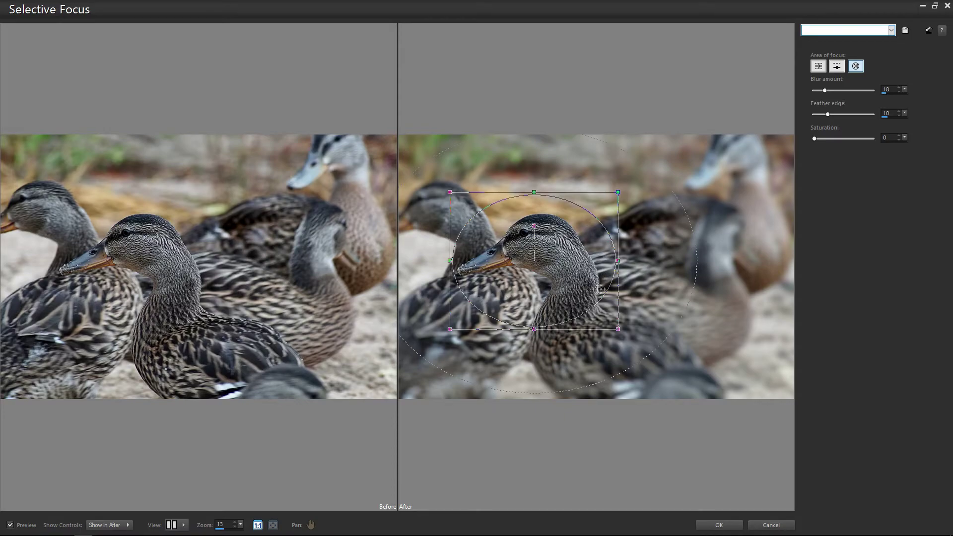
pyautogui.moveTo(618, 329); pyautogui.dragTo(623, 334)
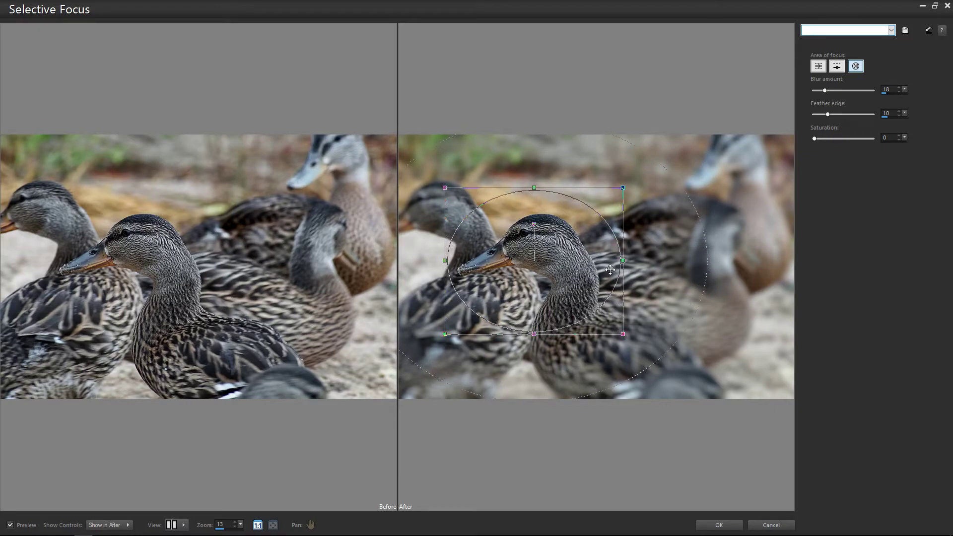
# Preview a much stronger blur, then bring the Blur amount back down to 18.
pyautogui.click(850, 92)
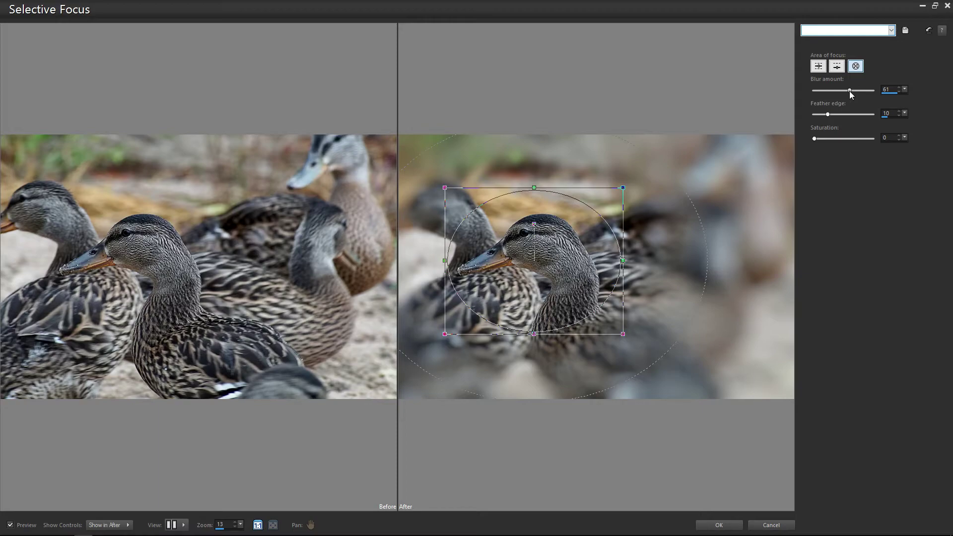
pyautogui.moveTo(850, 91); pyautogui.dragTo(826, 97)
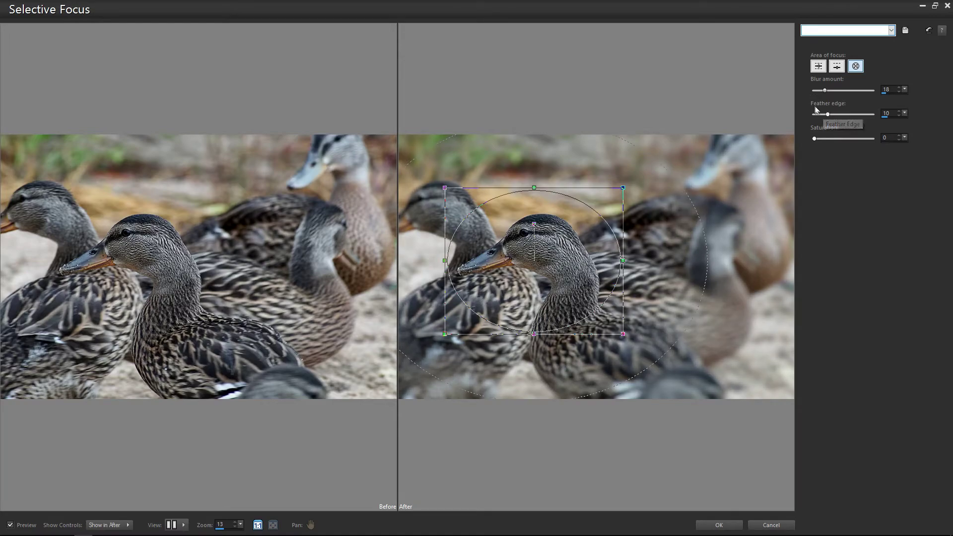
# Set the feather edge to 12 and apply the Selective Focus blur to the duck photo.
pyautogui.moveTo(829, 112); pyautogui.dragTo(833, 114)
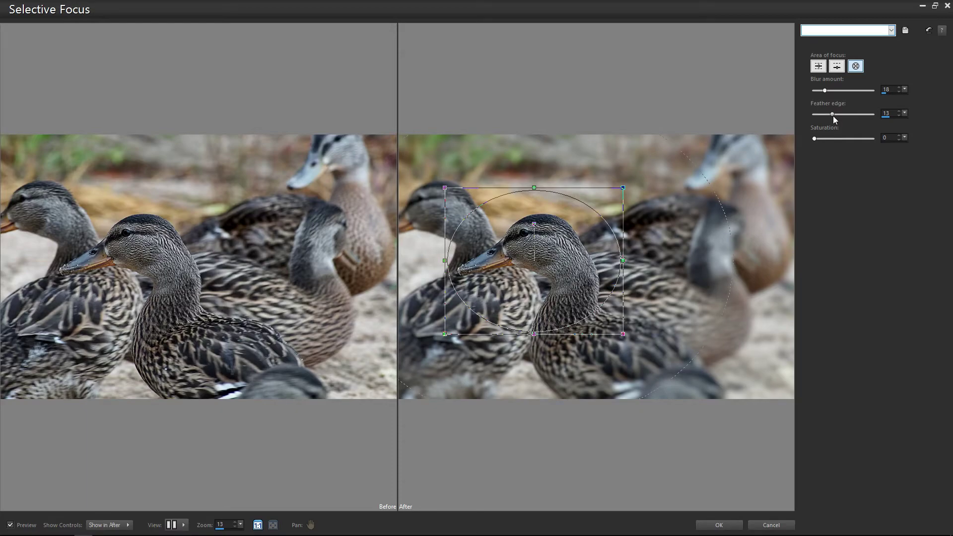
pyautogui.moveTo(833, 112); pyautogui.dragTo(820, 114)
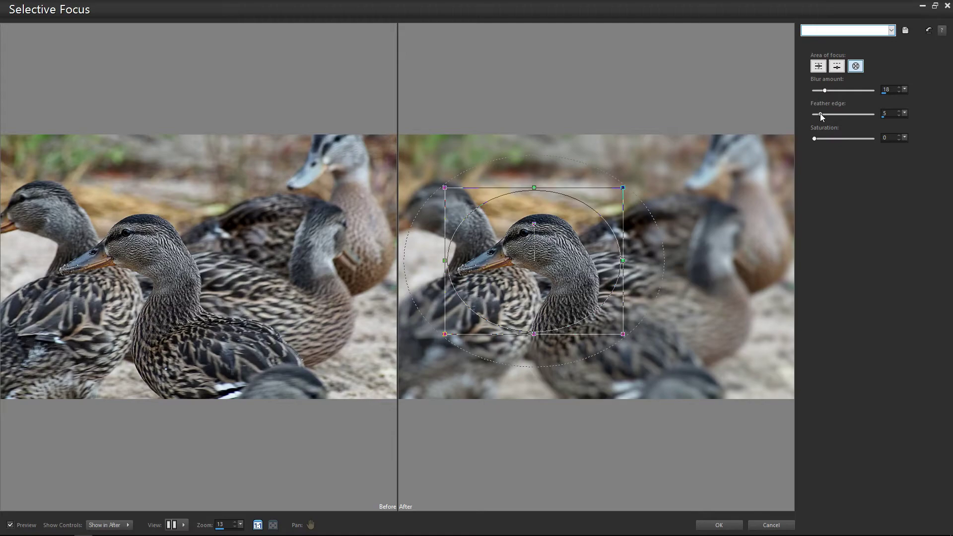
pyautogui.moveTo(821, 114); pyautogui.dragTo(836, 115)
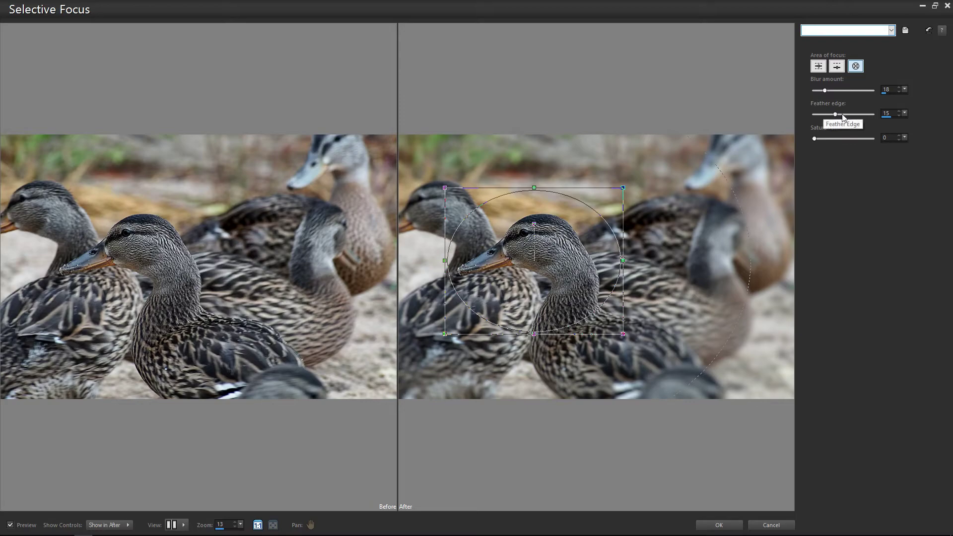
pyautogui.moveTo(836, 114); pyautogui.dragTo(831, 114)
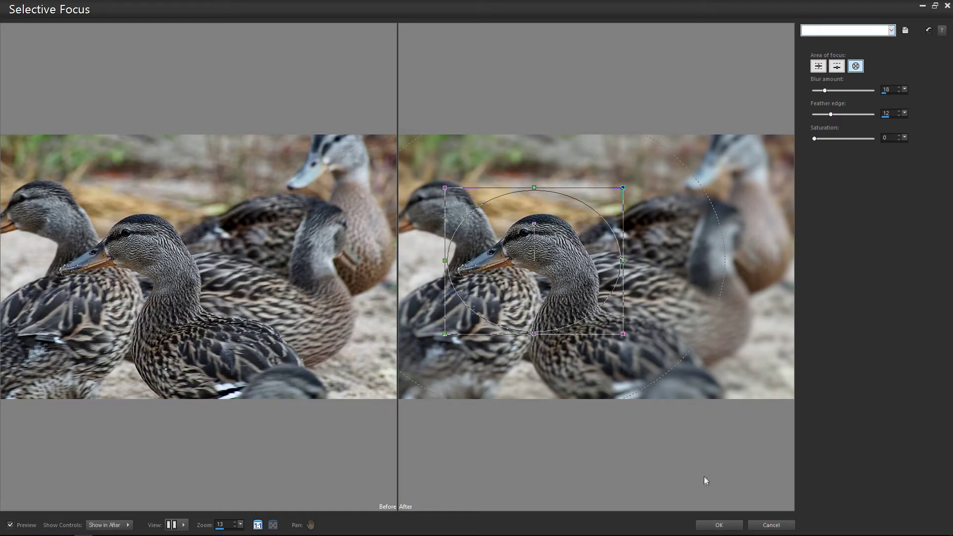
pyautogui.click(712, 524)
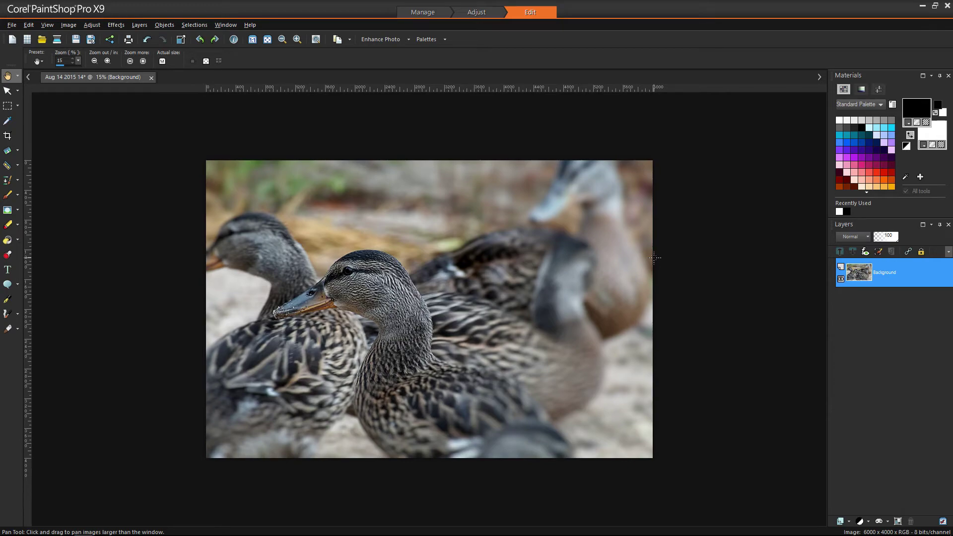
# Undo and redo the Selective Focus blur to compare, then duplicate the blurred Background as 'Copy of Background'.
pyautogui.hotkey('ctrl', 'z')
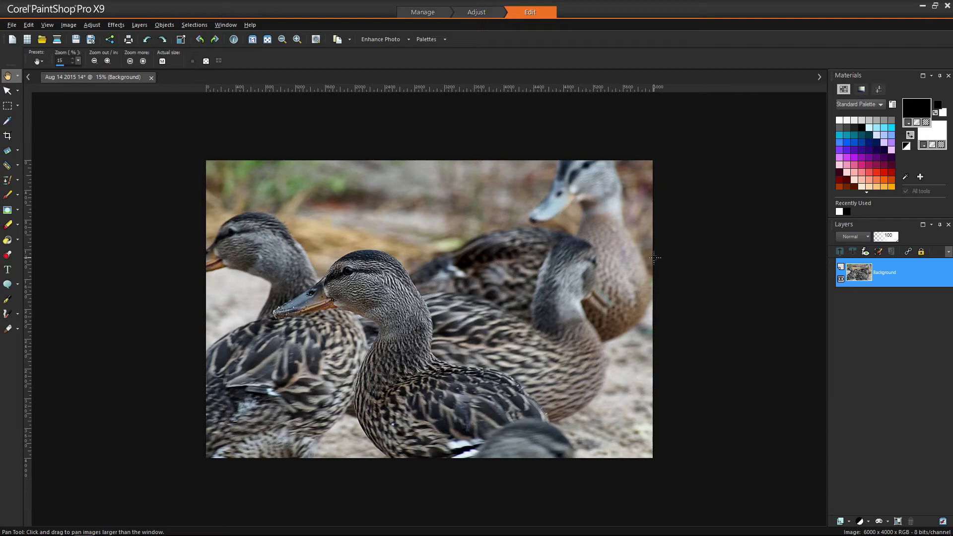
pyautogui.hotkey('ctrl', 'alt', 'z')
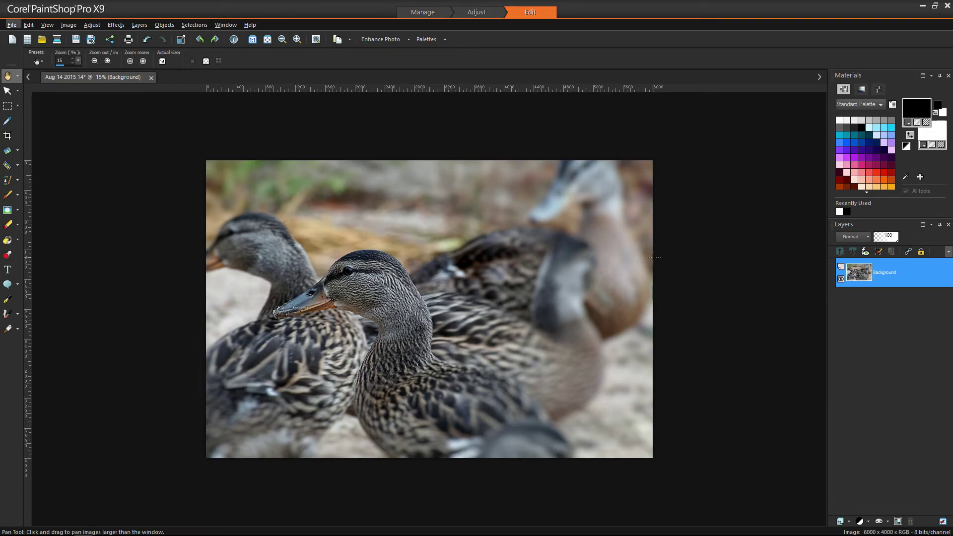
pyautogui.hotkey('ctrl', 'shift', 'd')
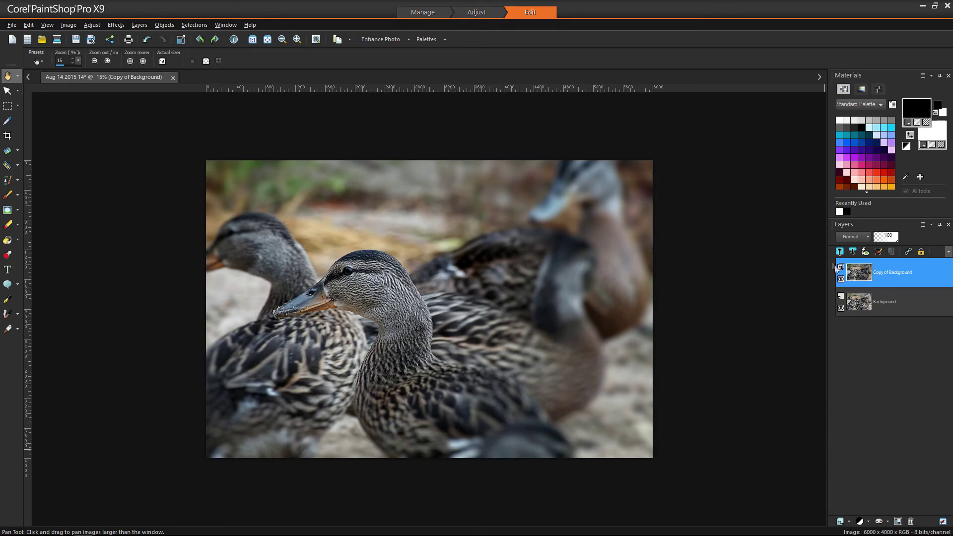
pyautogui.click(841, 280)
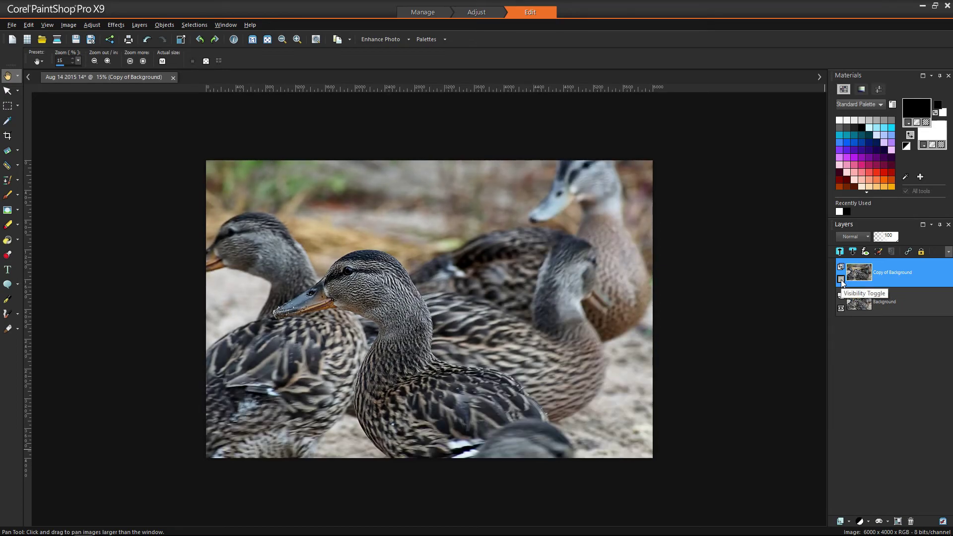
pyautogui.press('KP_Add')
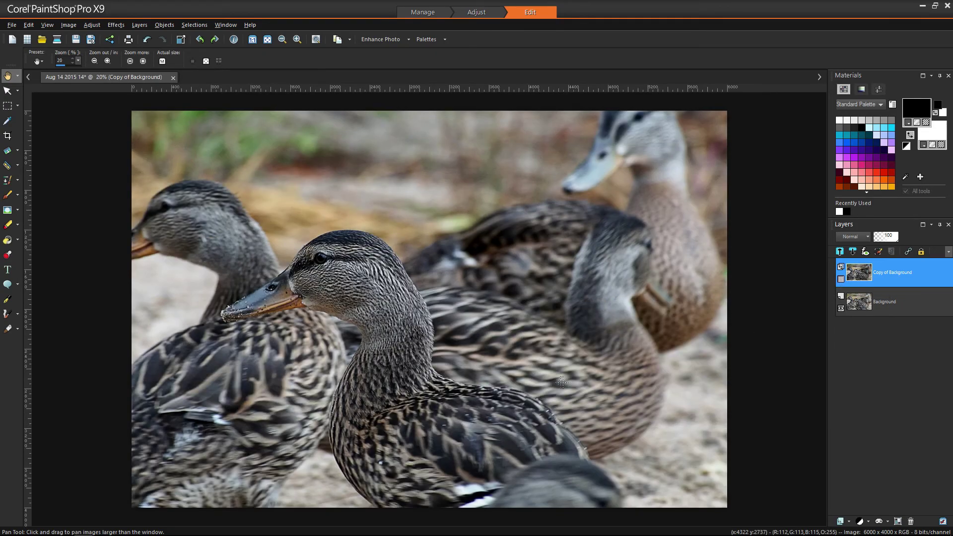
pyautogui.moveTo(844, 283)
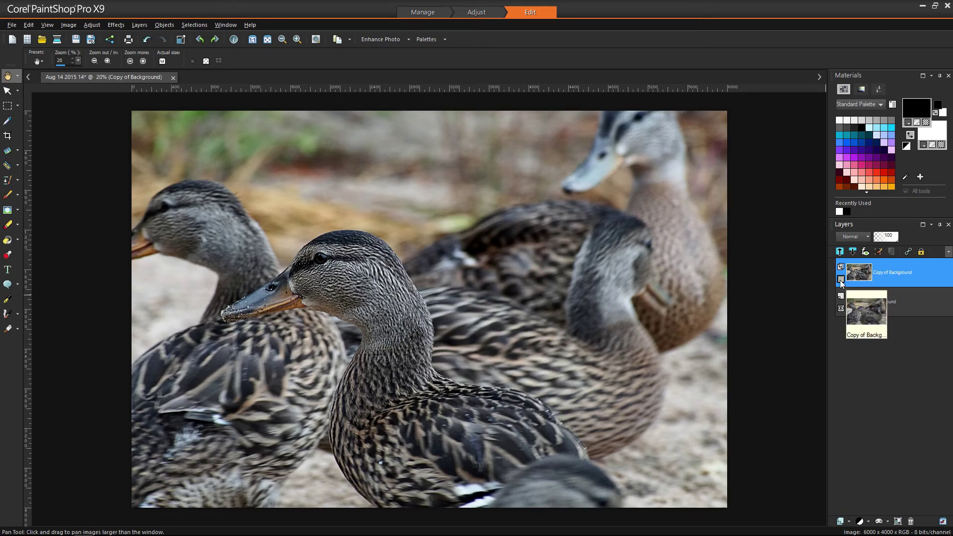
pyautogui.click(841, 280)
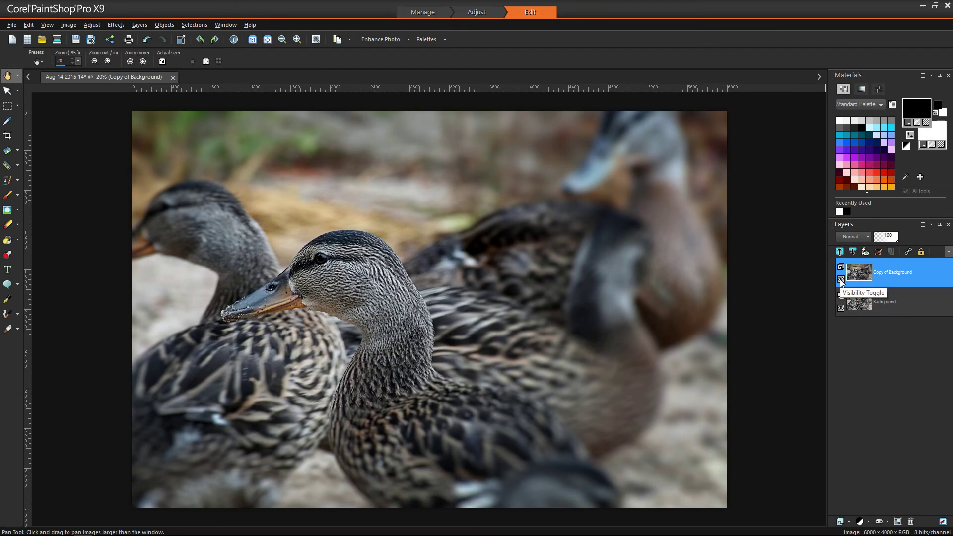
pyautogui.click(841, 280)
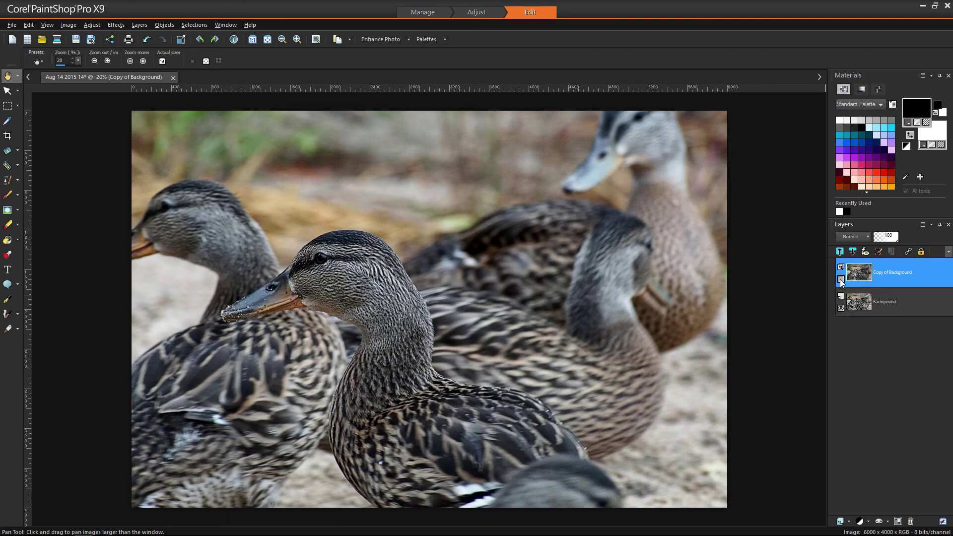
pyautogui.click(841, 280)
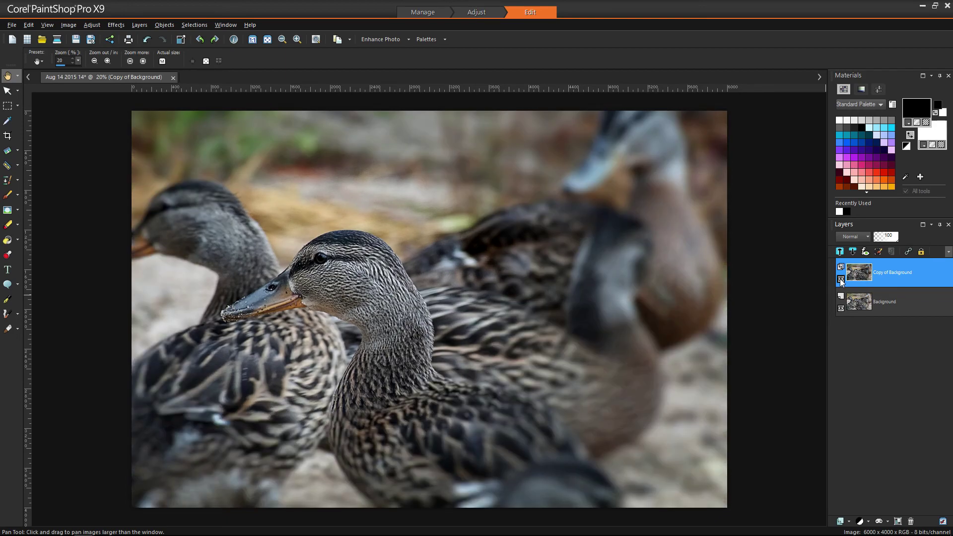